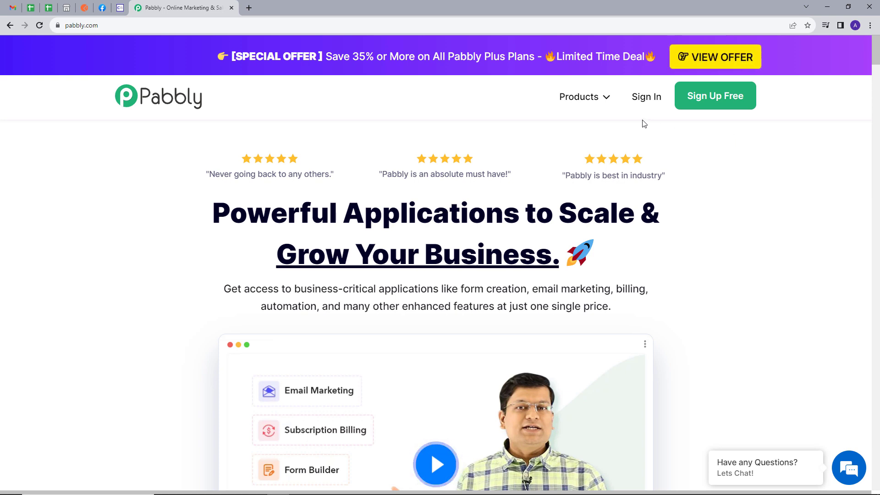
Sign in to the Pabbly account and open the Pabbly Connect dashboard.
left_click(640, 100)
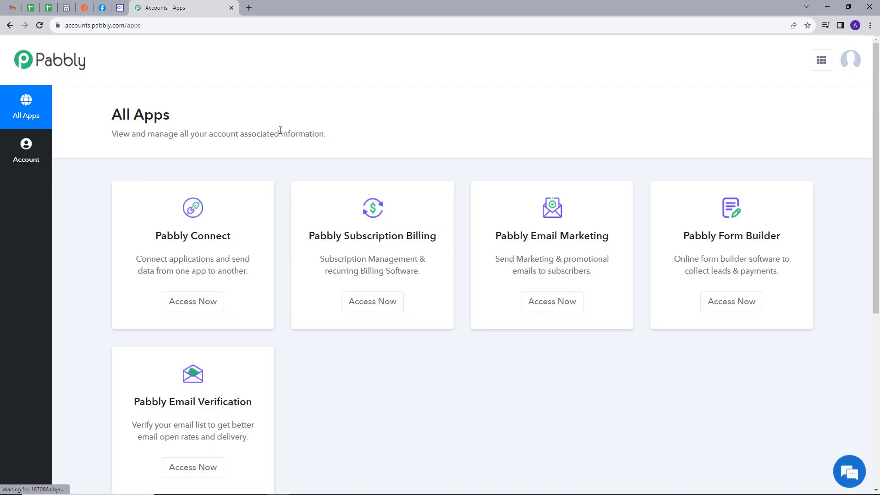
scroll(472, 230, "down", 1)
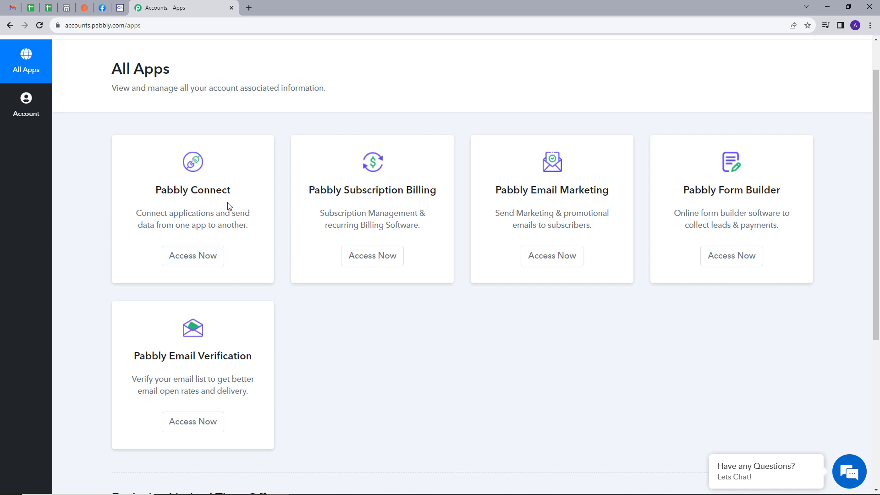
left_click(182, 258)
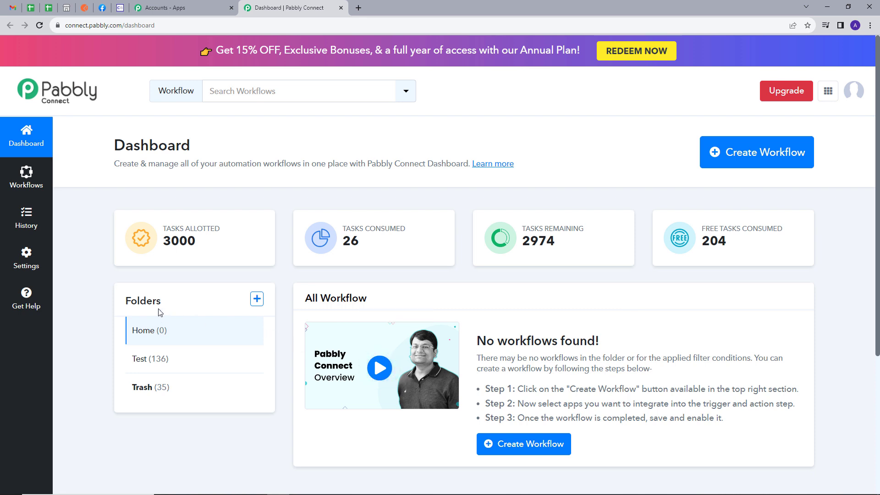
Create a workflow named "Advanced Data Transformations using Pabbly Connect" in the Home folder.
mouse_move(136, 298)
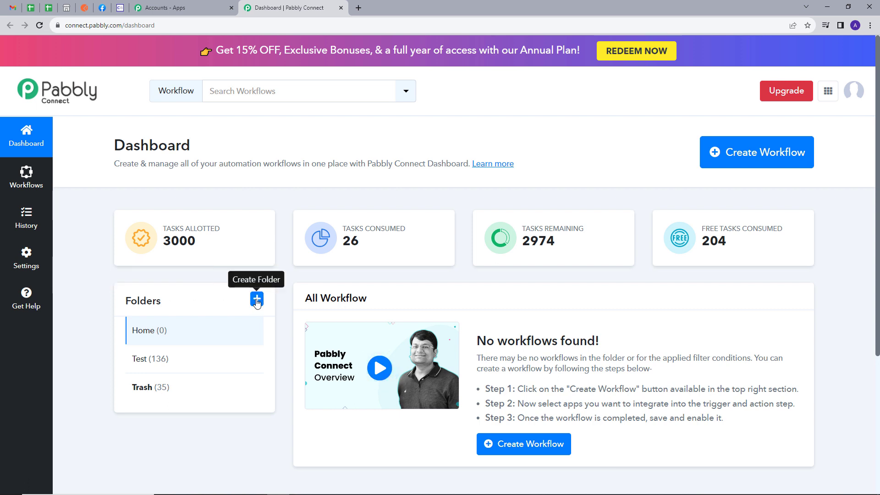
left_click(751, 155)
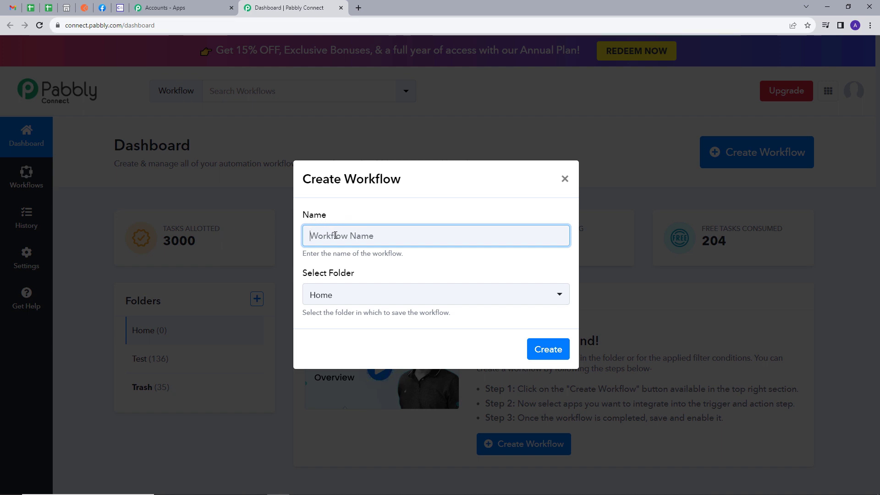
type("Advanced Data Transformations using Pabbly Connect")
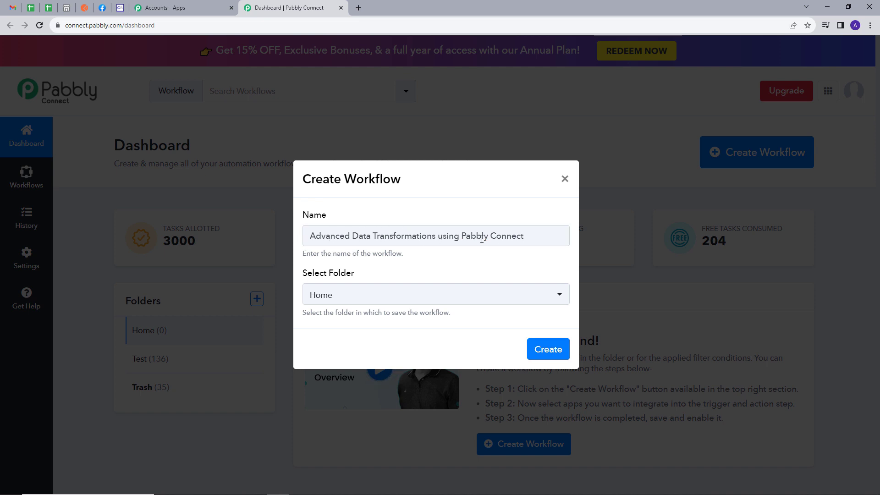
left_click(356, 297)
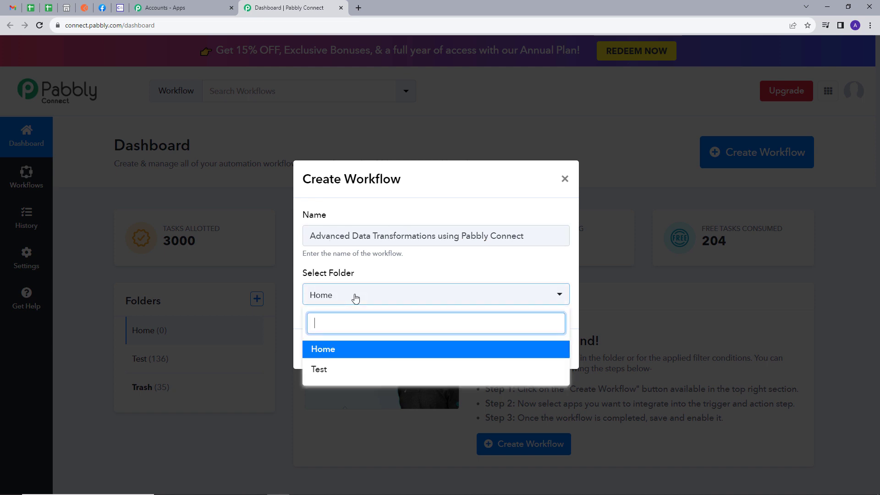
left_click(323, 351)
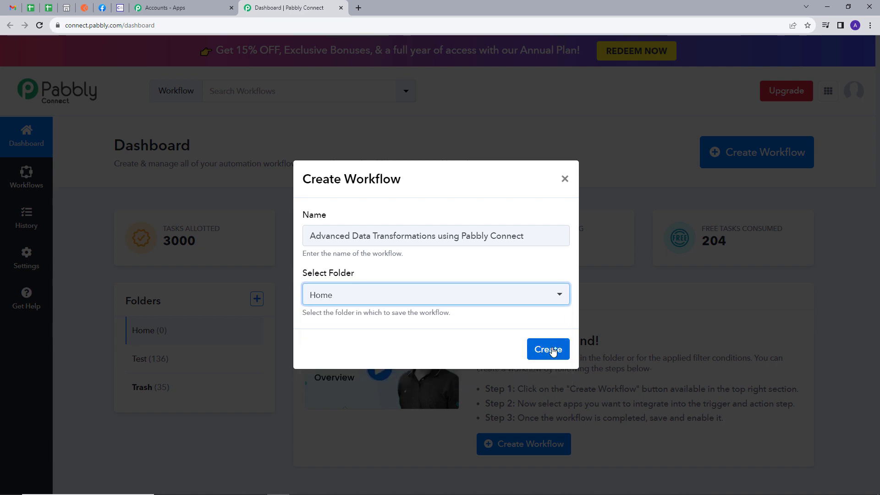
left_click(551, 350)
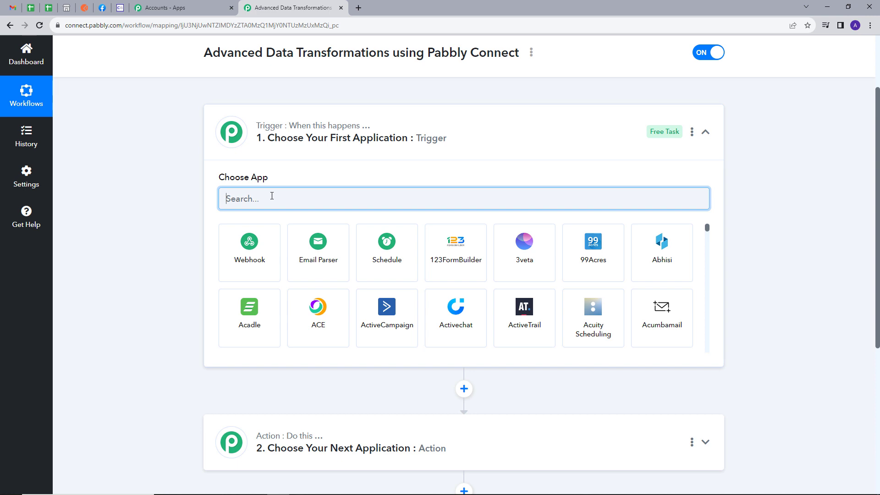
Set the workflow's trigger to Facebook Lead Ads with the New Lead (Instant) event.
type("face")
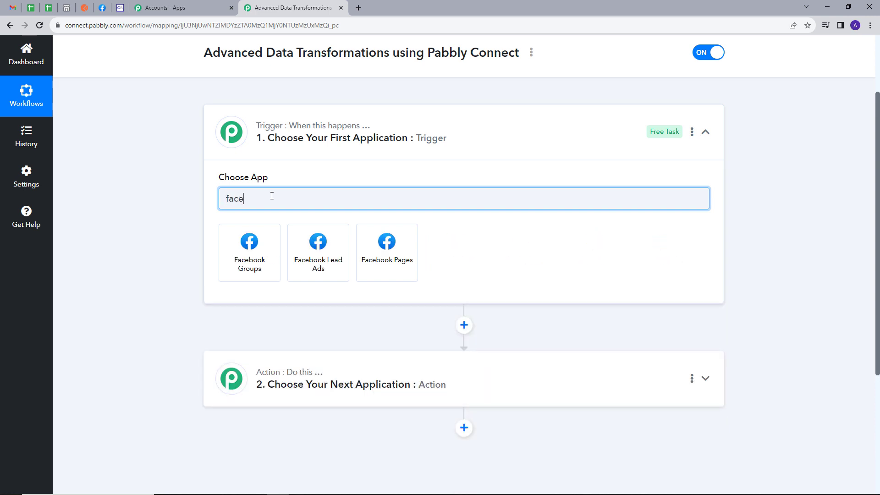
left_click(316, 252)
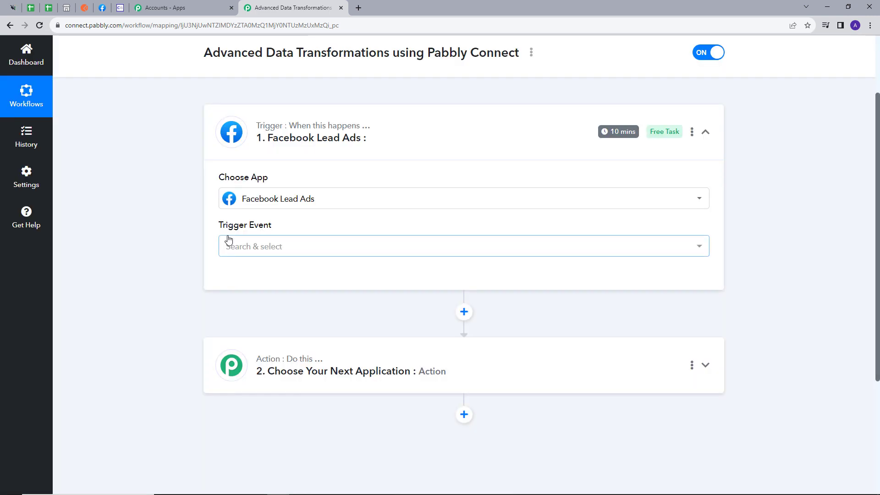
left_click(324, 246)
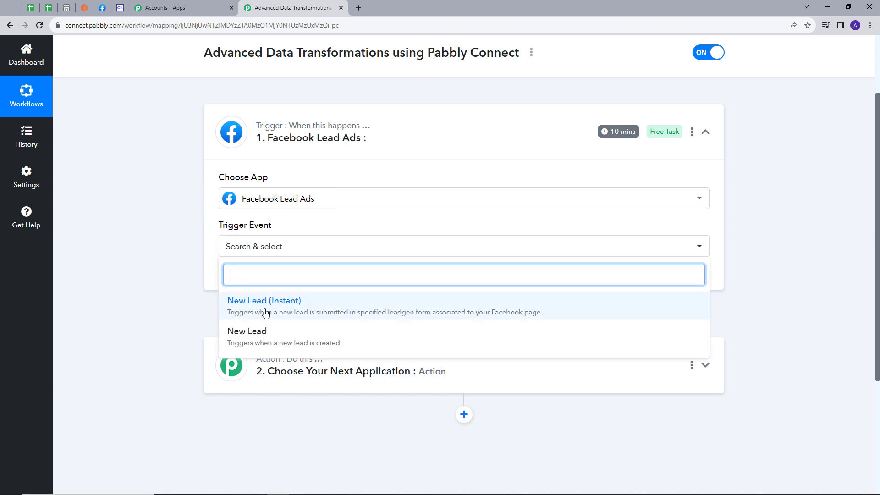
left_click(259, 313)
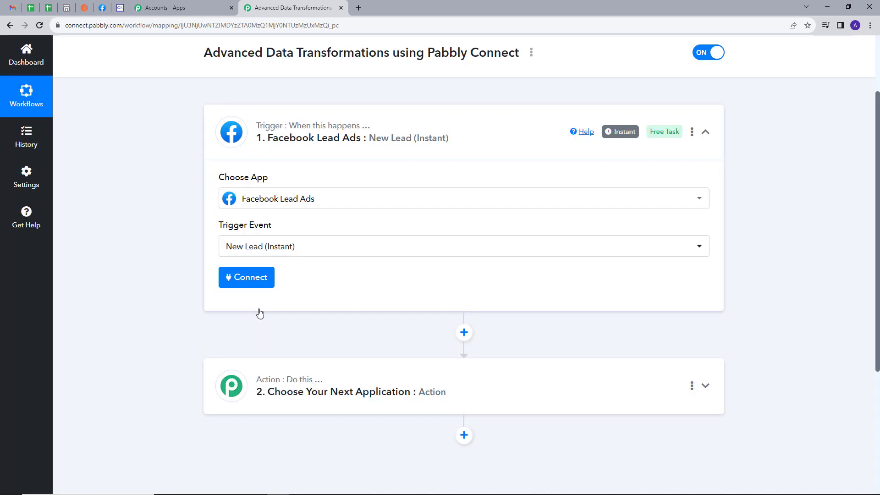
Connect the trigger to a Facebook Lead Ads account by adding and authorizing a new connection.
left_click(251, 280)
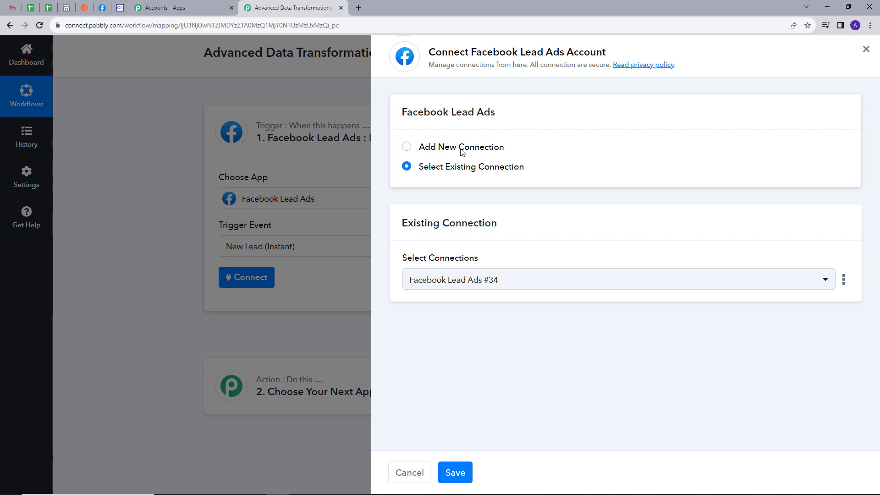
left_click(461, 150)
left_click(461, 267)
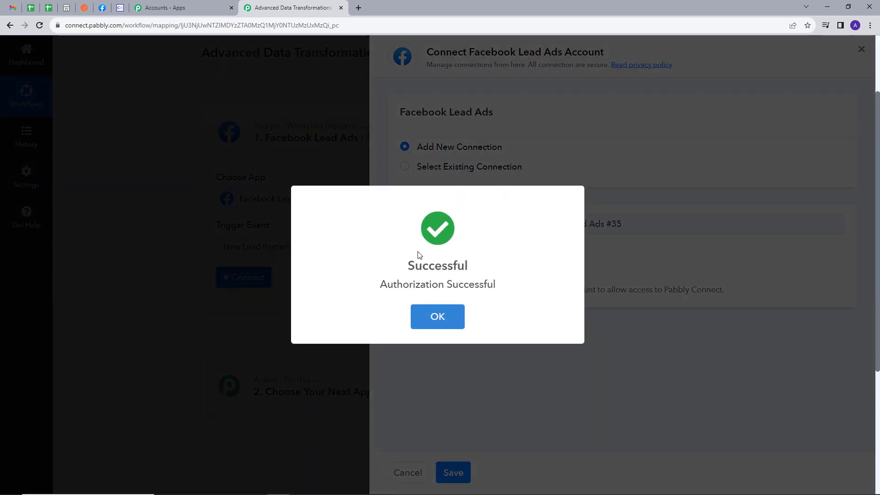
left_click(441, 325)
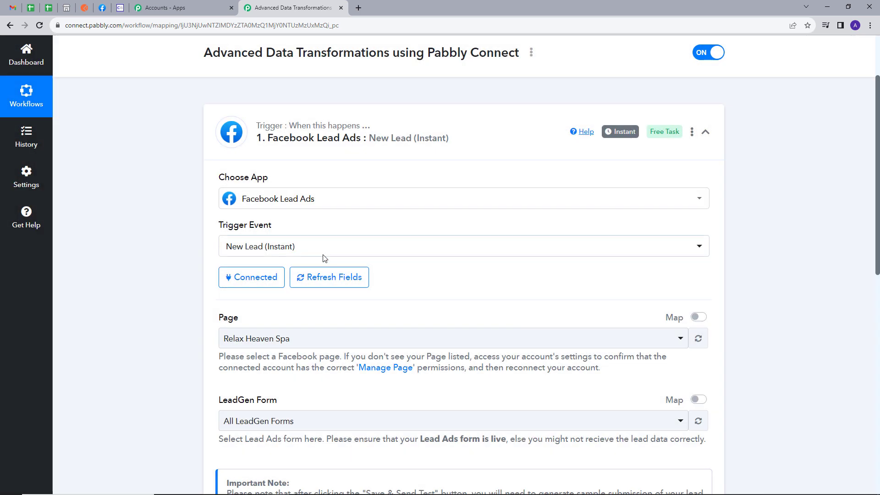
Choose Spa Lead Form as the trigger's lead form for the Relax Heaven Spa page, and save and send a test request.
scroll(284, 257, "down", 2)
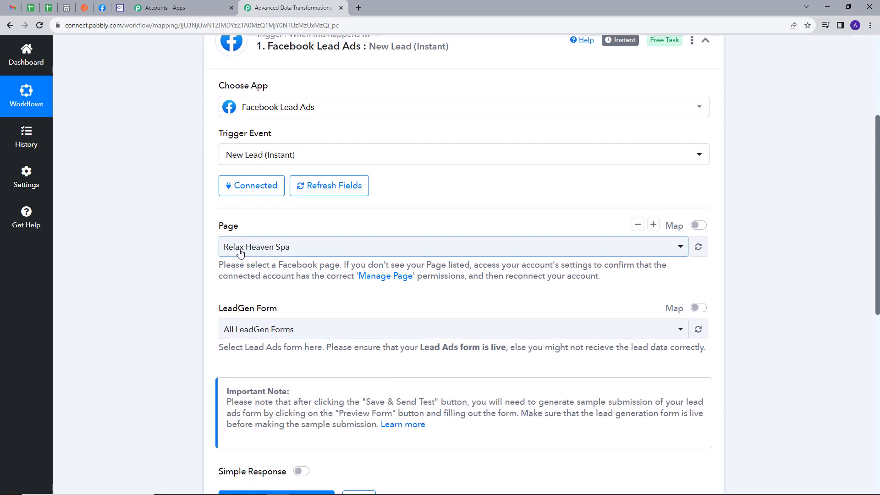
scroll(240, 252, "down", 1)
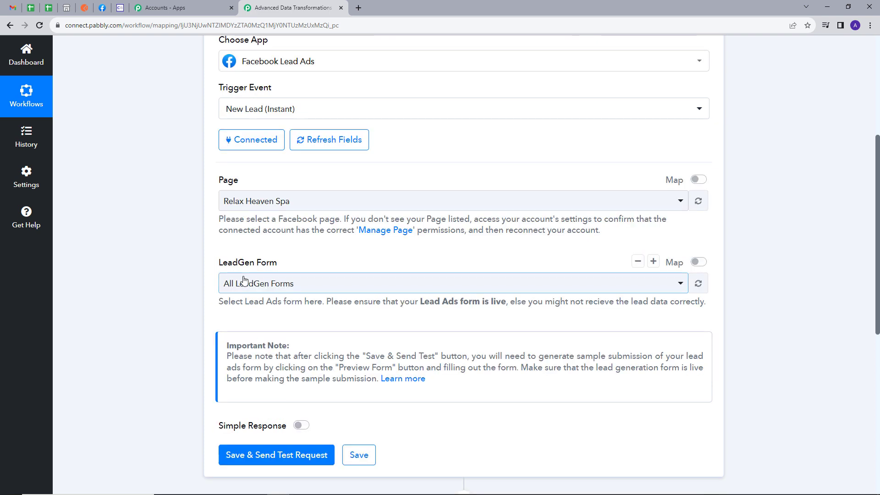
left_click(308, 282)
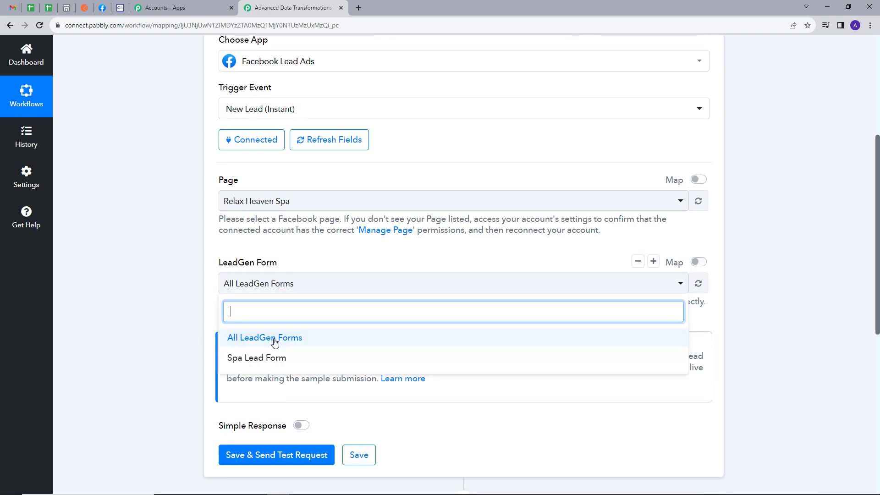
left_click(249, 362)
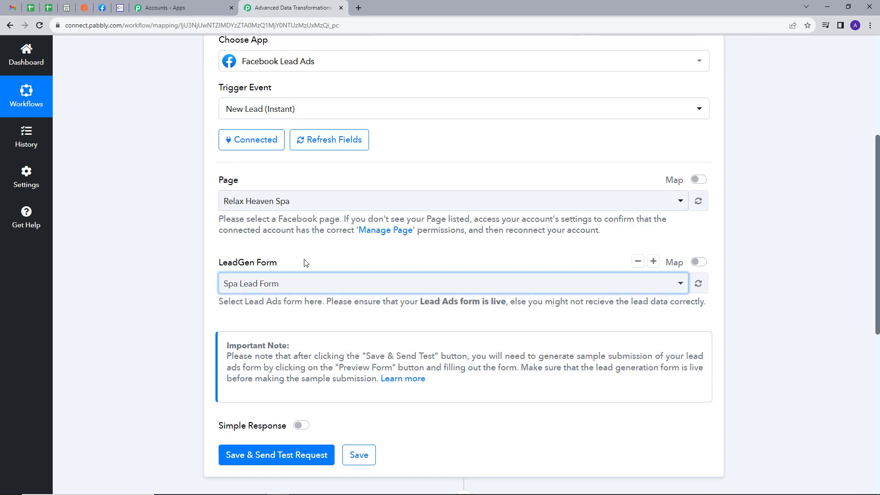
scroll(327, 409, "down", 1)
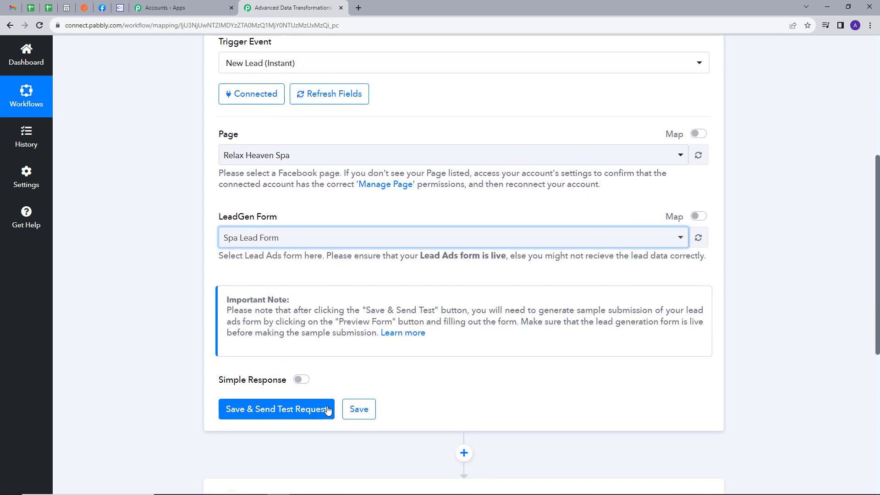
left_click(274, 415)
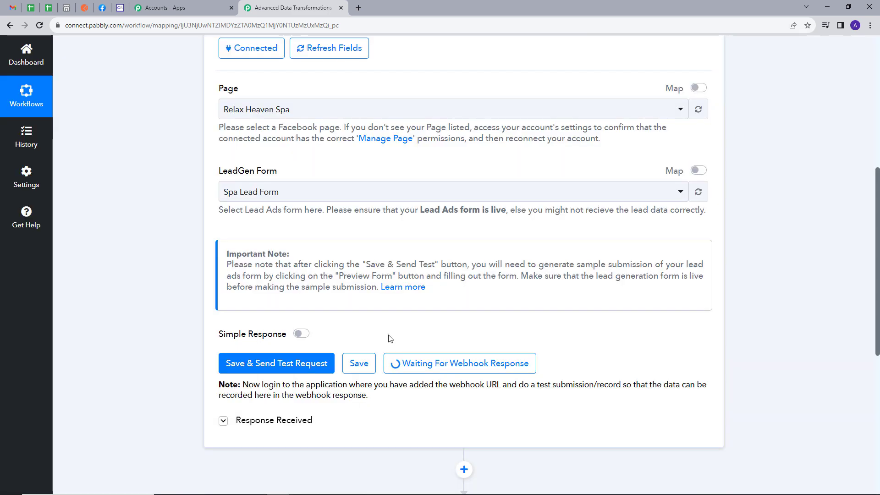
Switch to Meta's Lead Ads Testing Tool and submit a test lead through the Spa Lead Form preview with full name, email, phone number and city Indore.
left_click(102, 8)
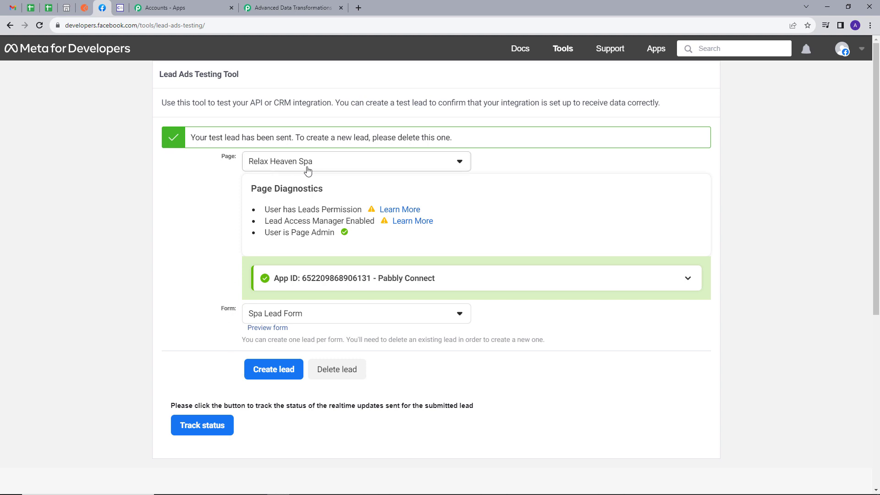
left_click(279, 329)
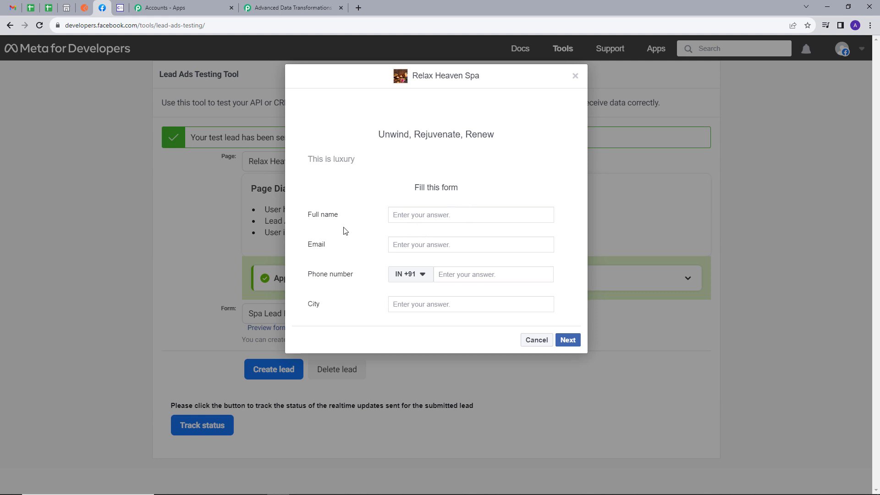
left_click(443, 217)
type("Demo User")
left_click(440, 245)
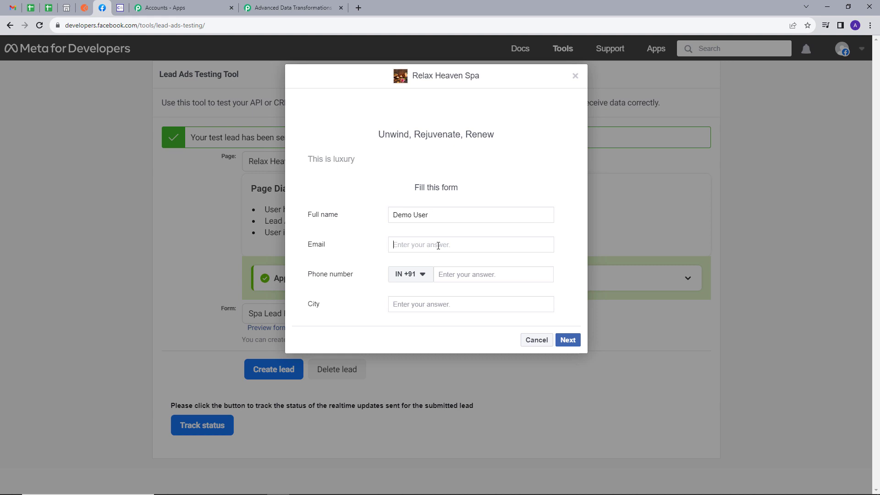
key("ctrl+v")
left_click(485, 274)
type("99999 9")
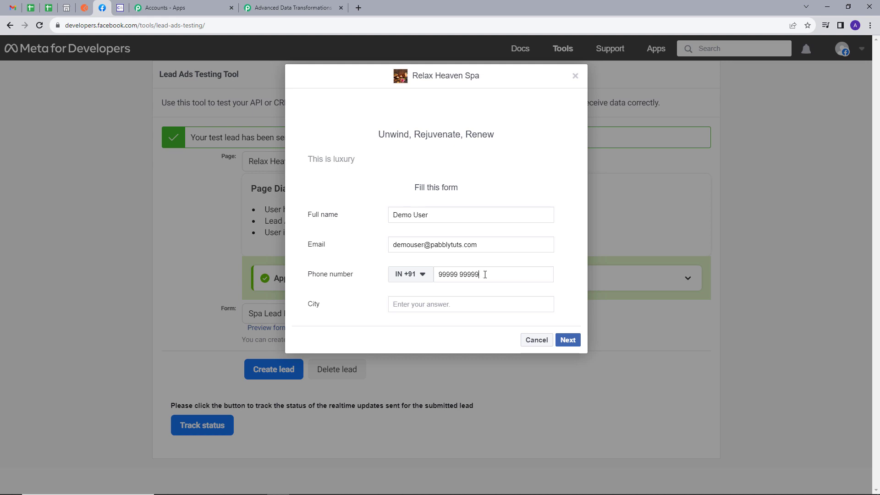
left_click(455, 305)
type("Indore")
left_click(567, 340)
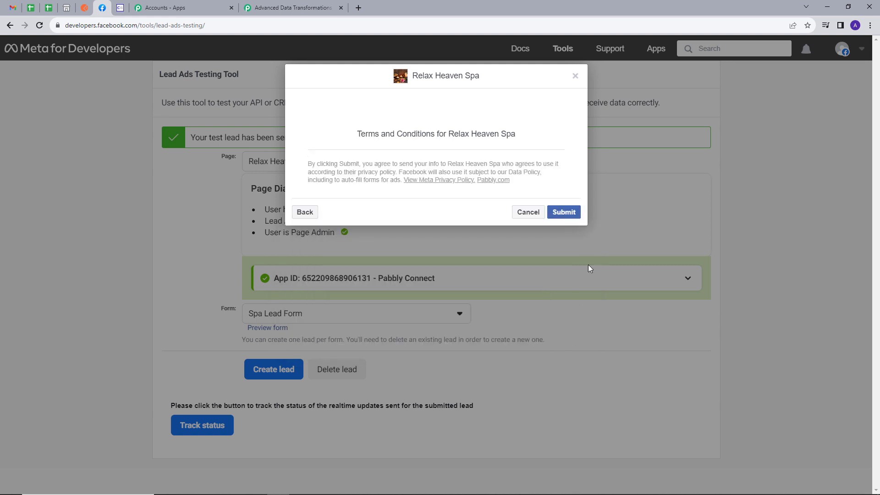
left_click(570, 216)
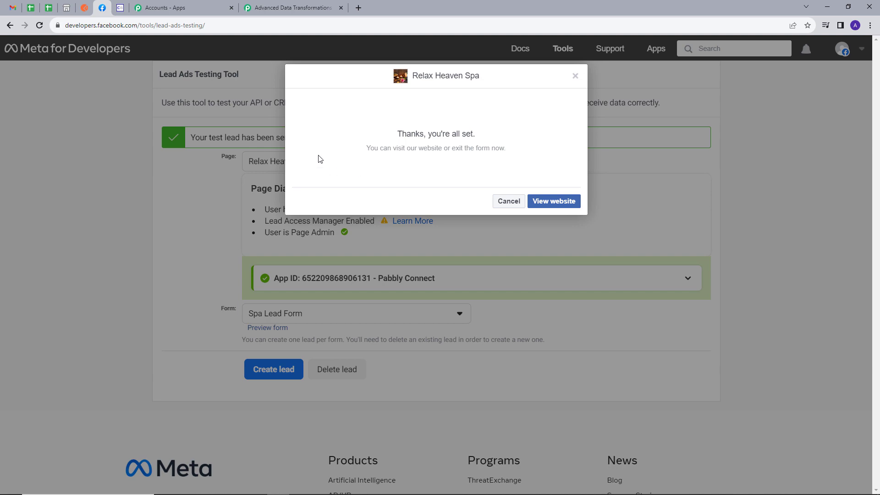
Return to the Pabbly Connect workflow and enlarge the Res3 Field Data value to examine the captured lead details.
left_click(291, 7)
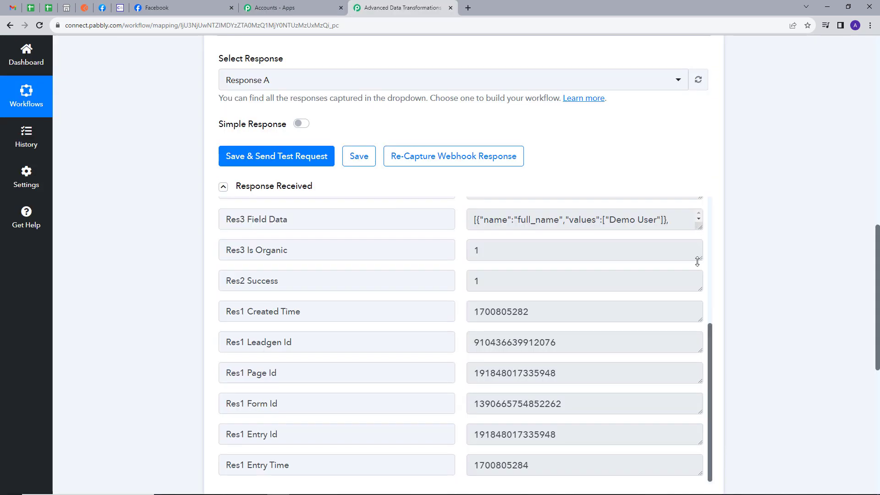
left_click_drag(697, 261, 687, 328)
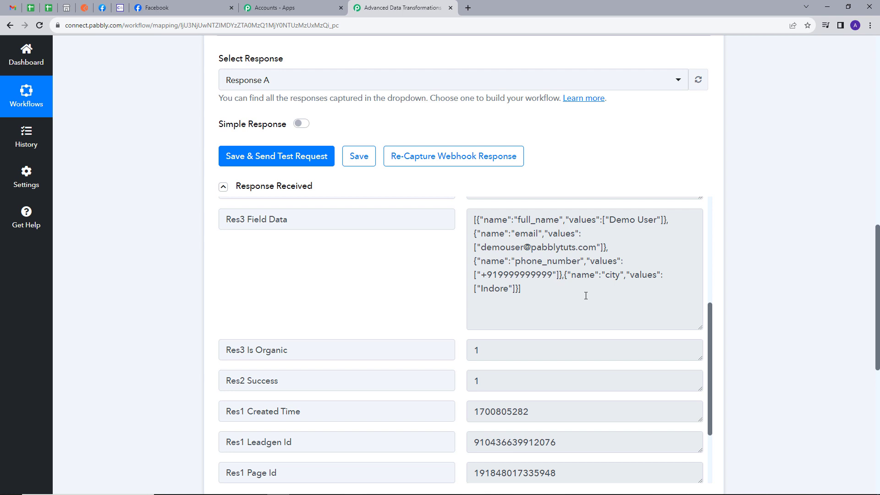
Set the workflow's first action to Data Transformer by Pabbly with the Facebook Leads Ad event.
scroll(586, 295, "down", 8)
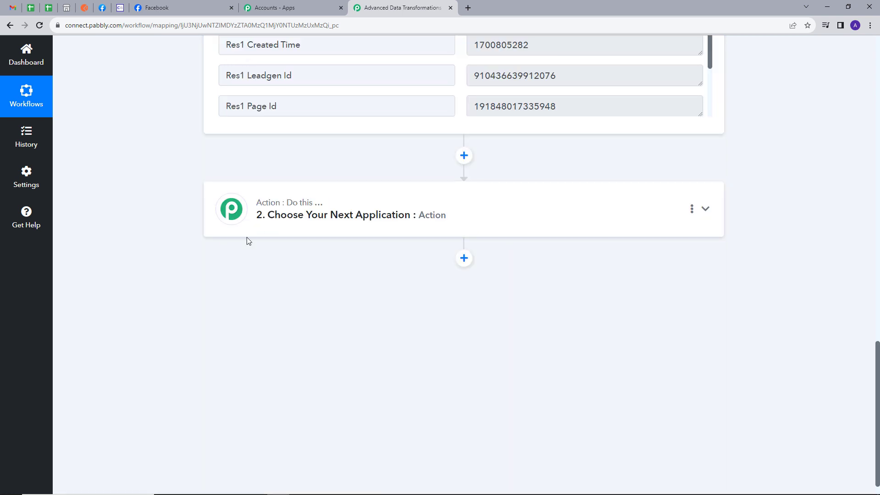
left_click(557, 212)
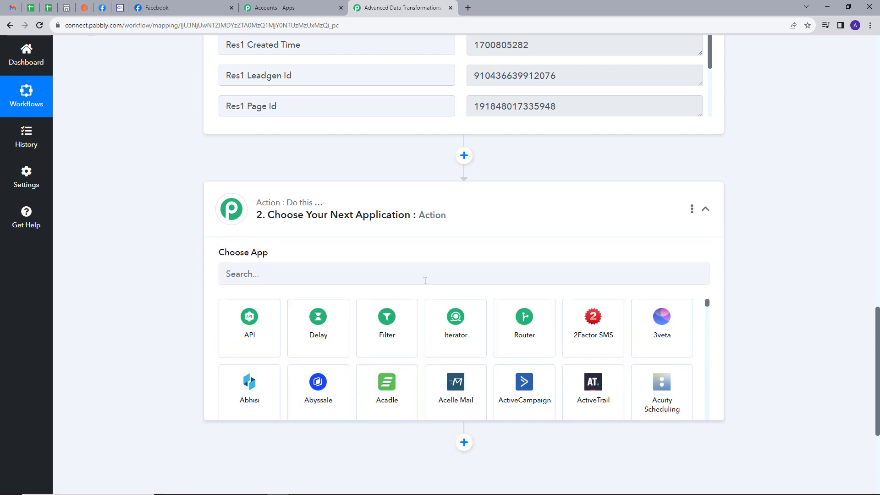
left_click(308, 277)
type("Dat")
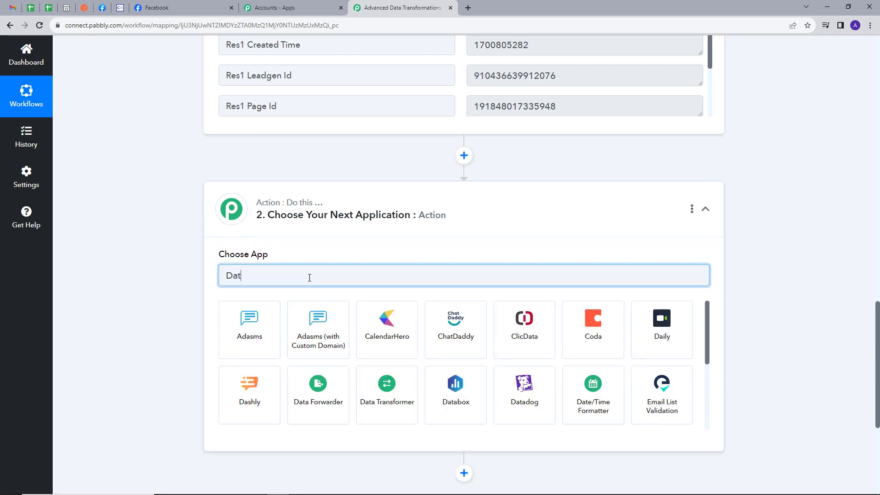
left_click(371, 319)
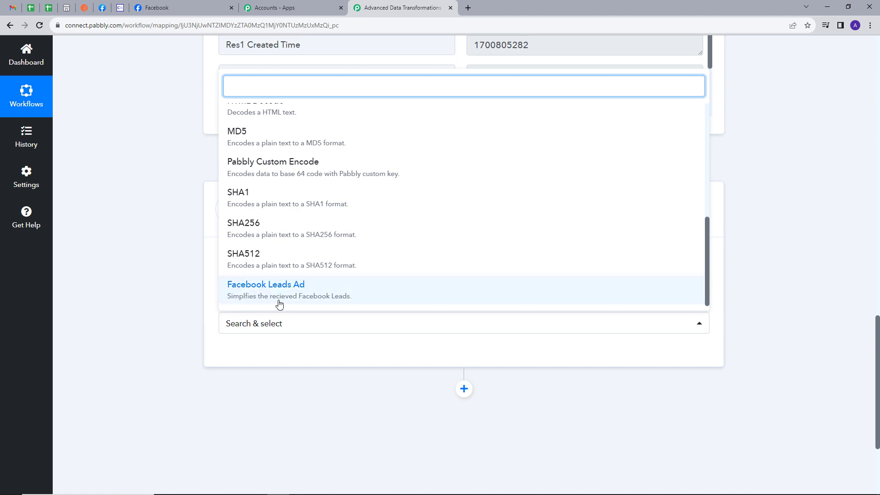
left_click(278, 295)
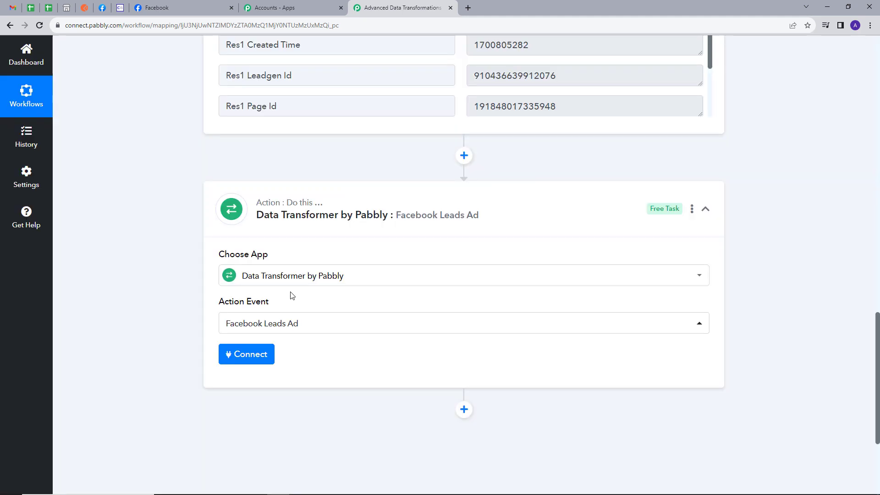
Connect the Data Transformer action and map its Field Data to Res3 Field Data from the Facebook Lead Ads trigger.
left_click(251, 355)
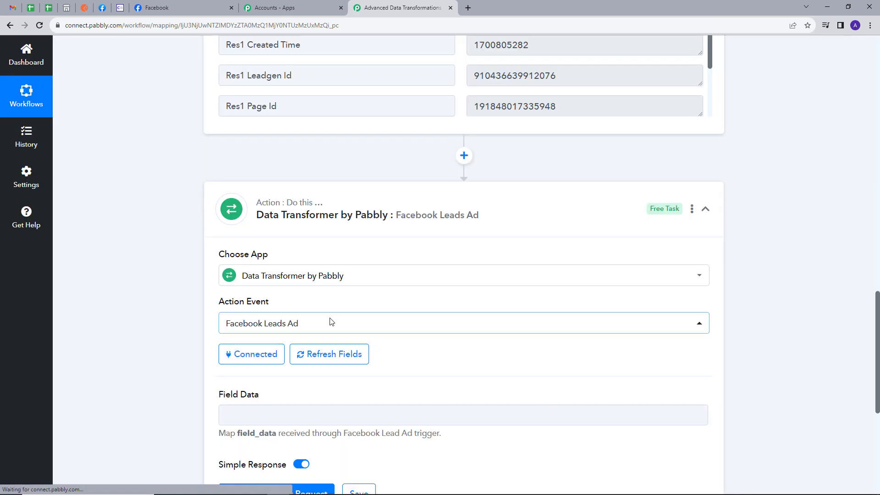
scroll(330, 321, "down", 3)
left_click(265, 282)
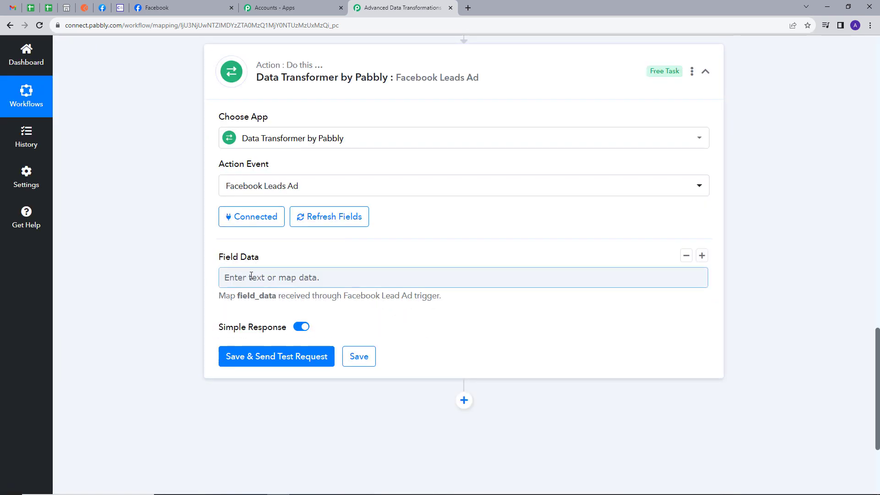
left_click(294, 279)
left_click(314, 360)
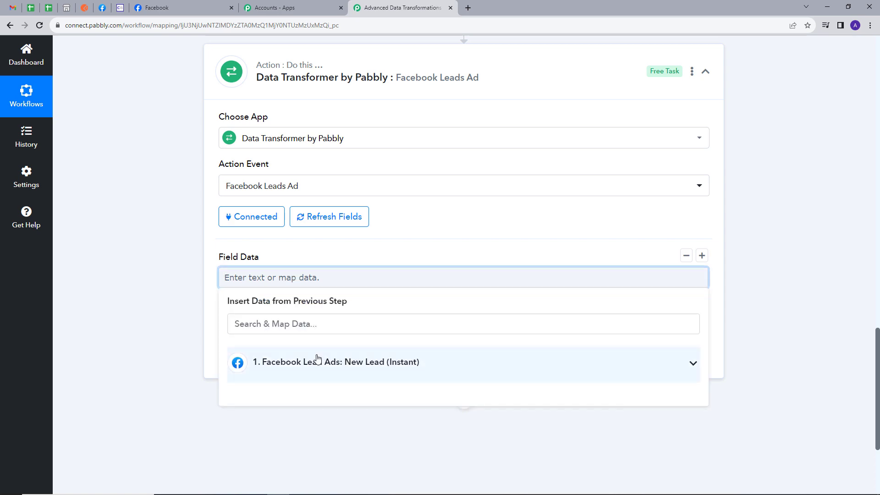
scroll(403, 275, "down", 2)
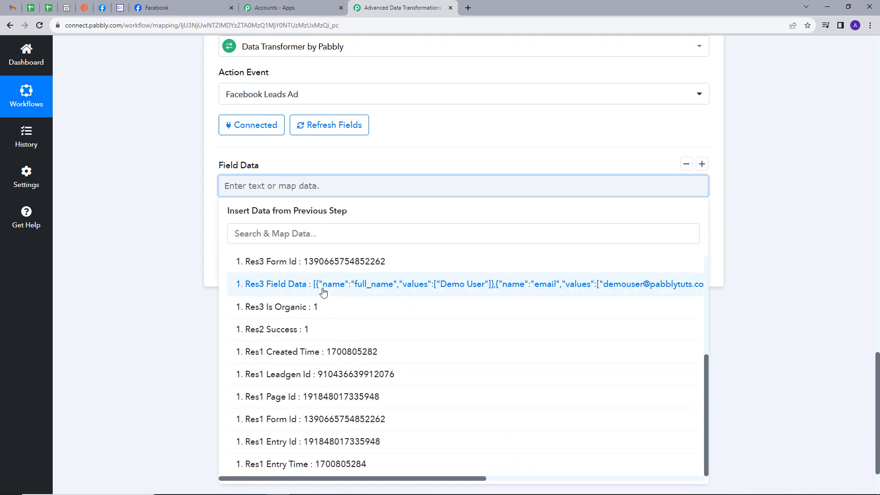
left_click(323, 292)
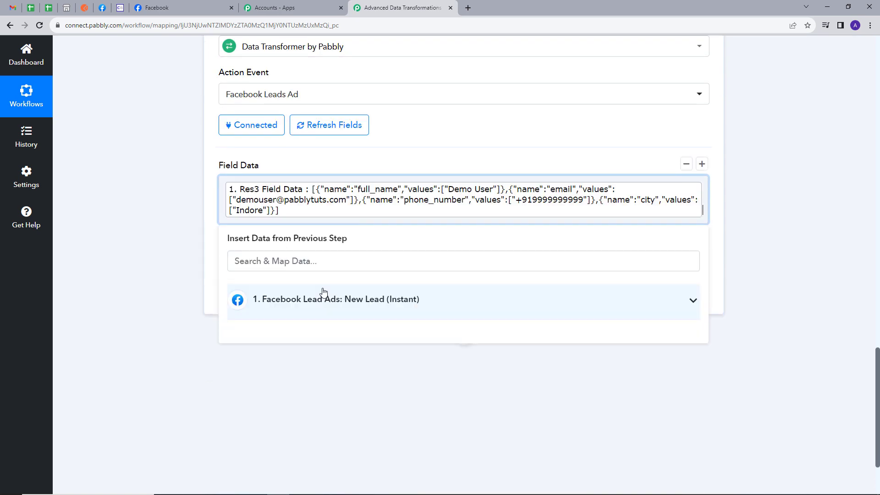
left_click(359, 157)
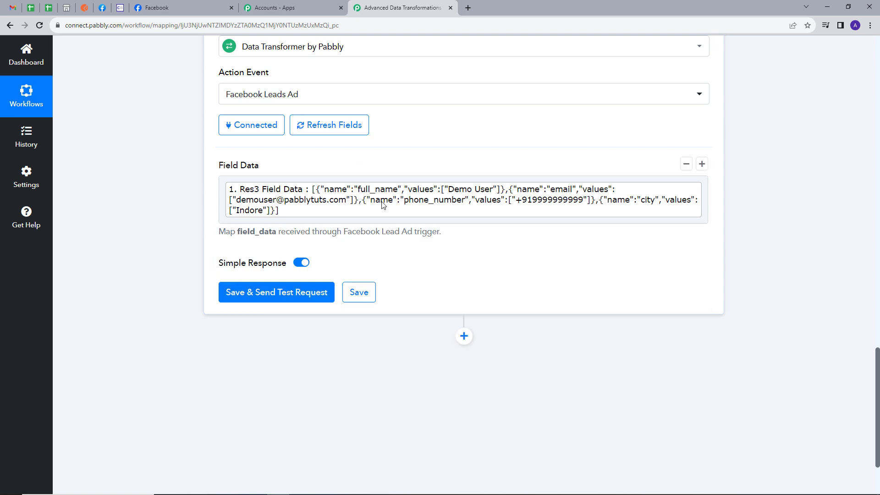
Save and send the Data Transformer test request, and examine the full name, email, phone number and city values in the response.
left_click(281, 293)
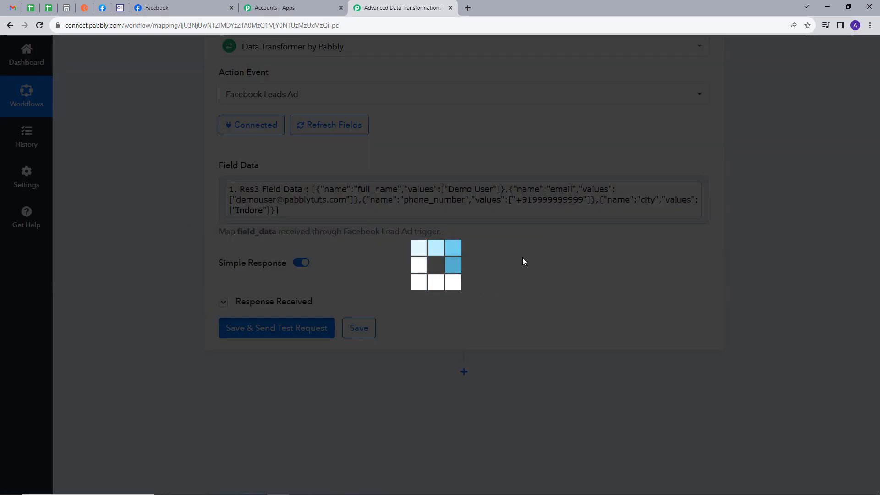
scroll(391, 234, "down", 3)
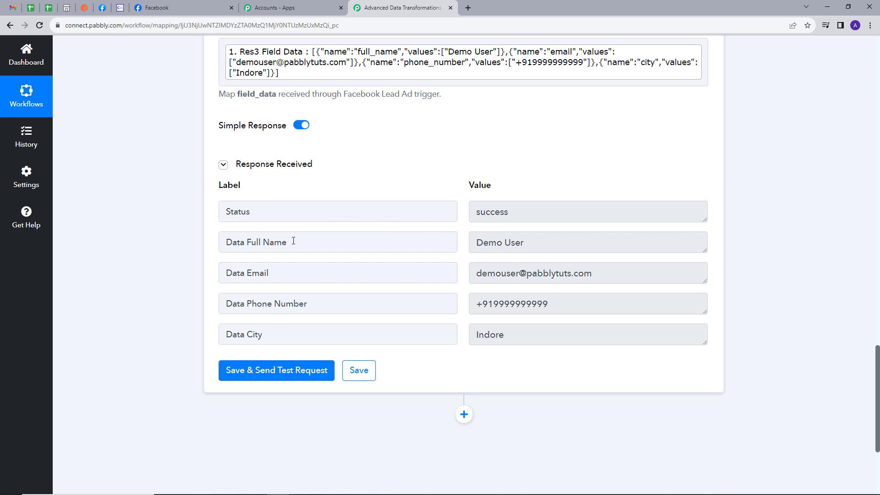
left_click_drag(476, 246, 544, 248)
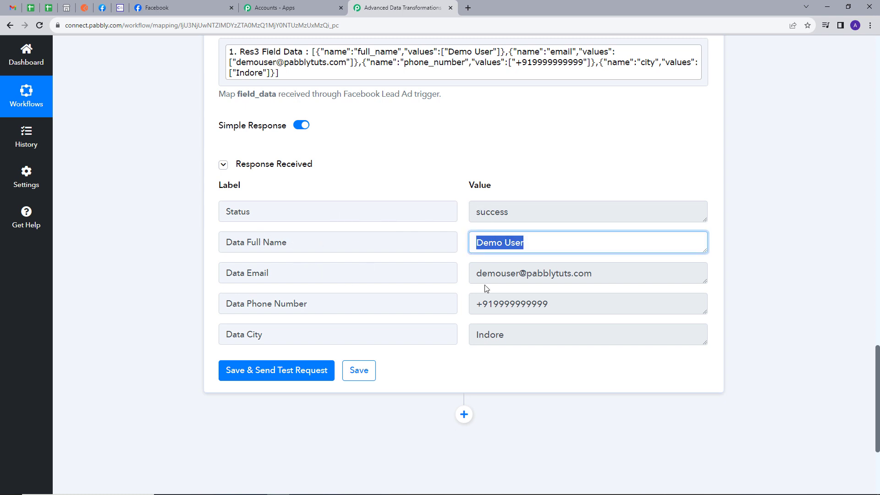
left_click_drag(471, 272, 621, 279)
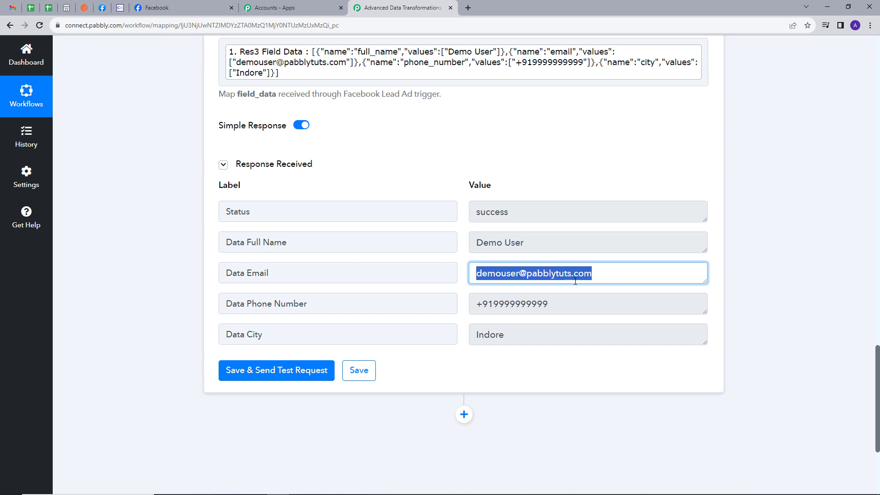
triple_click(504, 305)
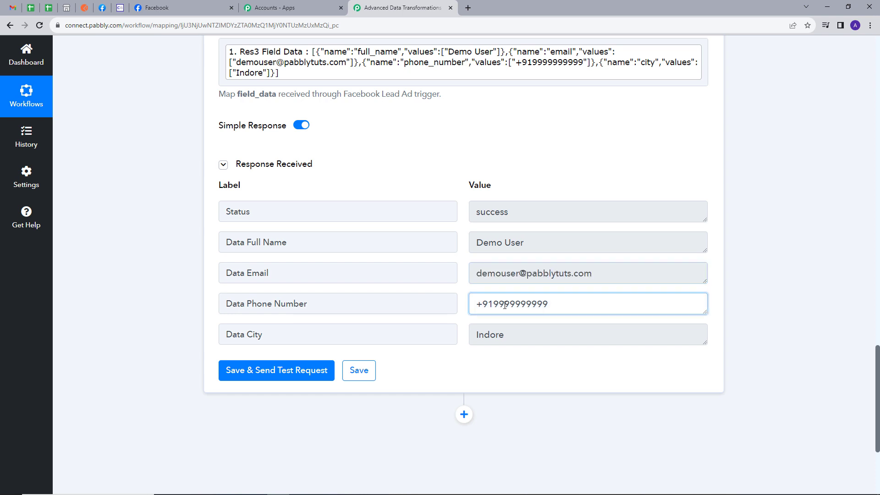
triple_click(471, 340)
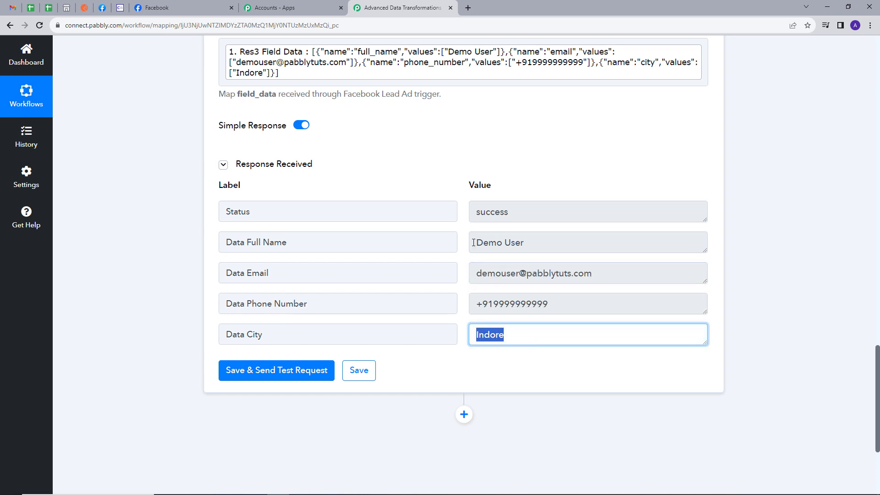
left_click(442, 157)
Change the Data Transformer action's event from Facebook Leads Ad to ClickBank.
scroll(454, 225, "up", 2)
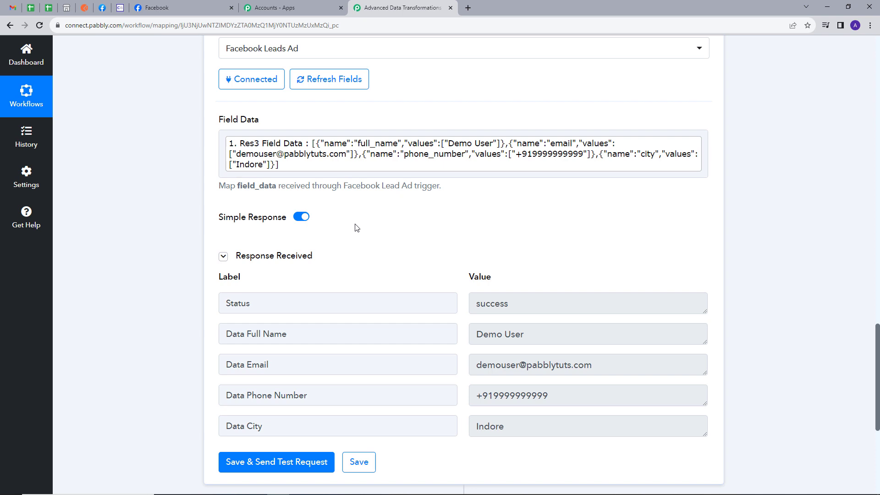
scroll(504, 321, "up", 8)
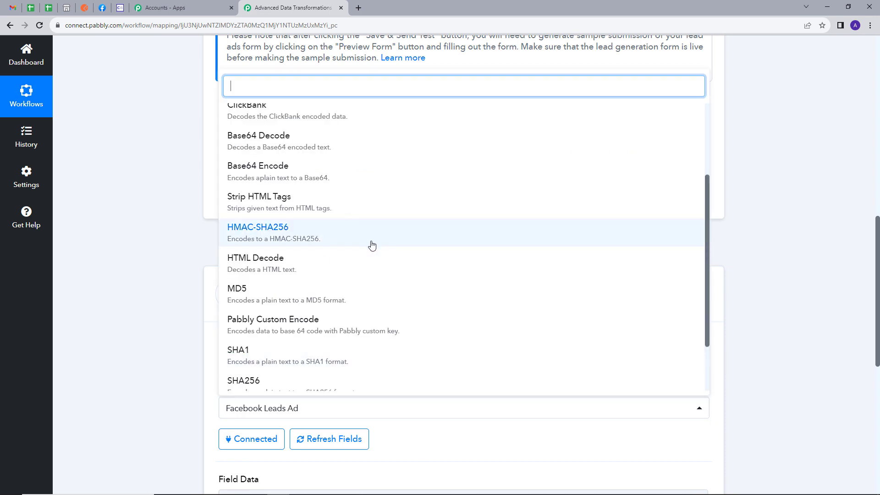
scroll(369, 257, "up", 2)
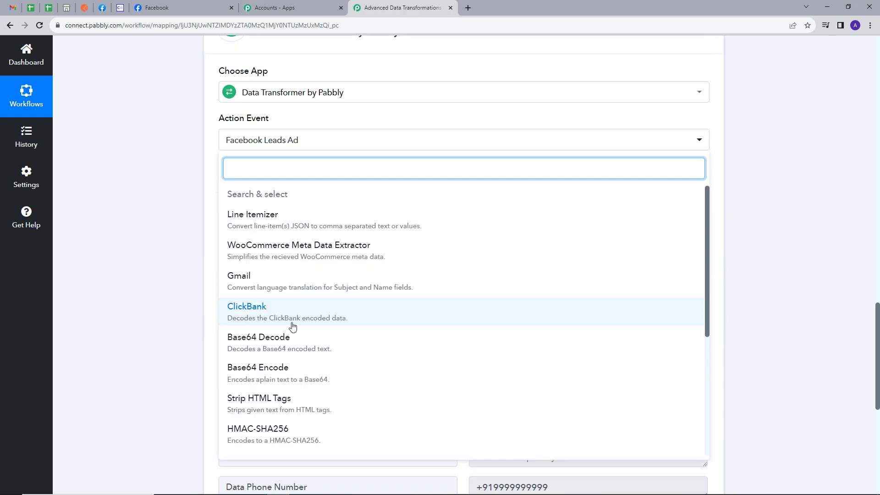
left_click(338, 323)
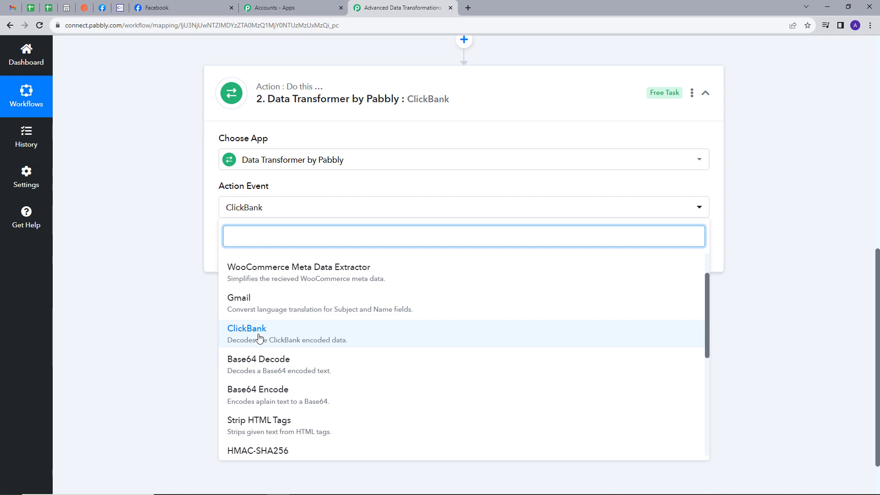
left_click(259, 337)
Set the workflow's trigger app to ClickBank with the New Sales trigger event.
scroll(157, 318, "up", 5)
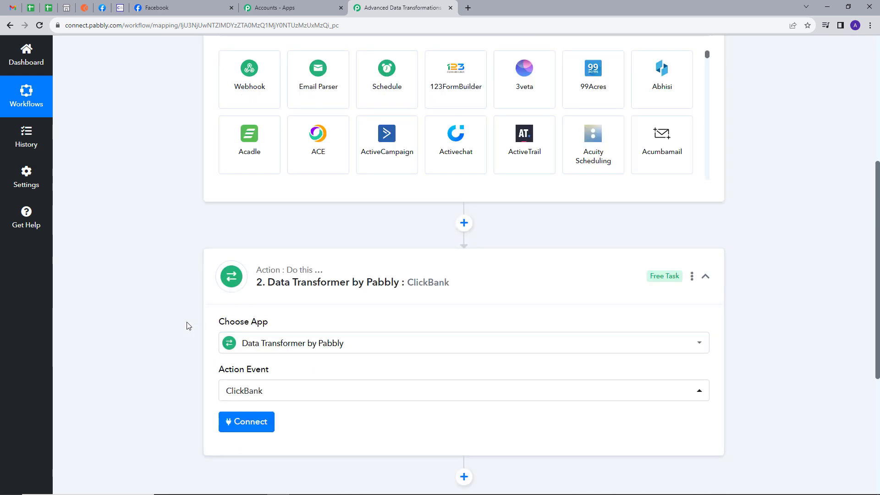
scroll(187, 325, "up", 4)
left_click(232, 209)
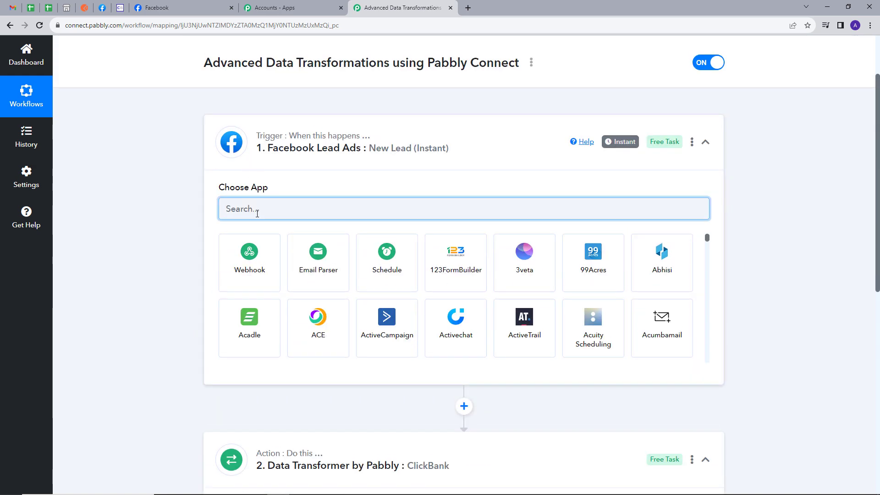
type("Click")
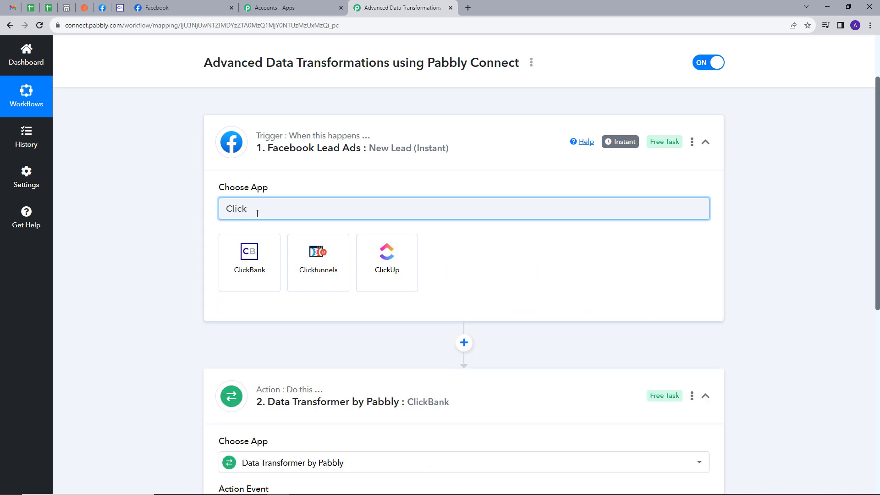
left_click(249, 257)
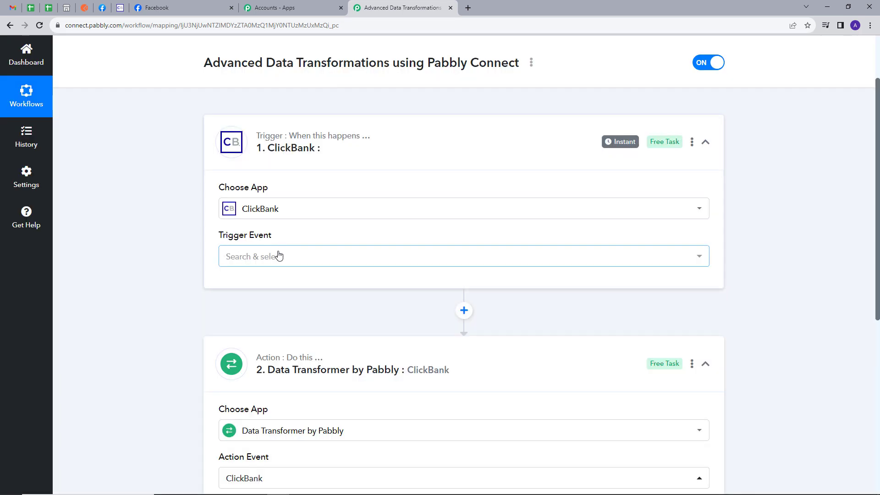
left_click(279, 255)
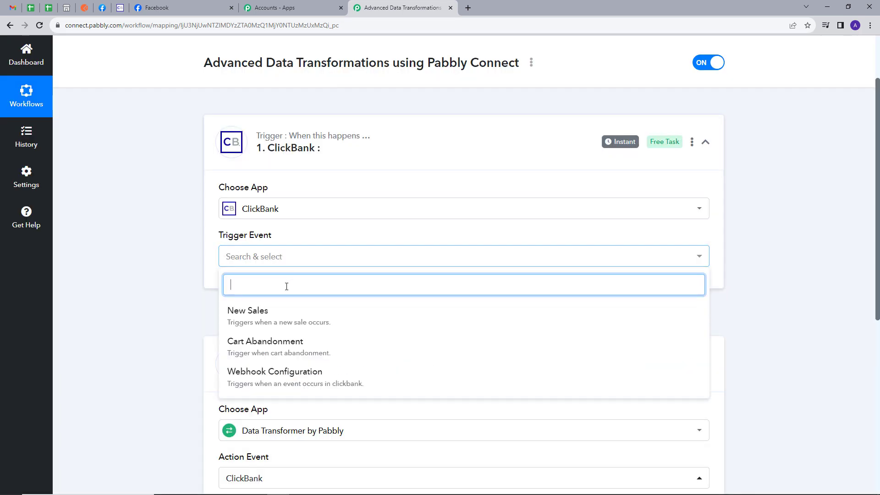
left_click(263, 318)
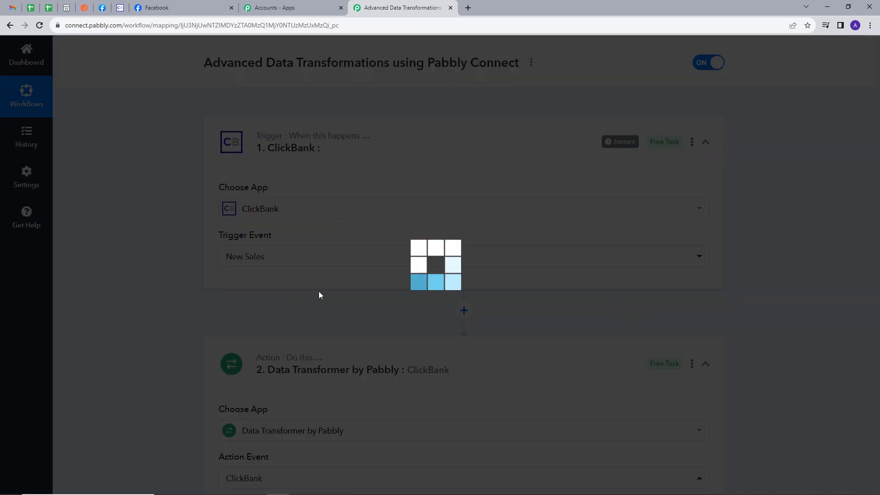
Review the ClickBank trigger's webhook setup instructions and copy its webhook URL.
scroll(294, 170, "down", 1)
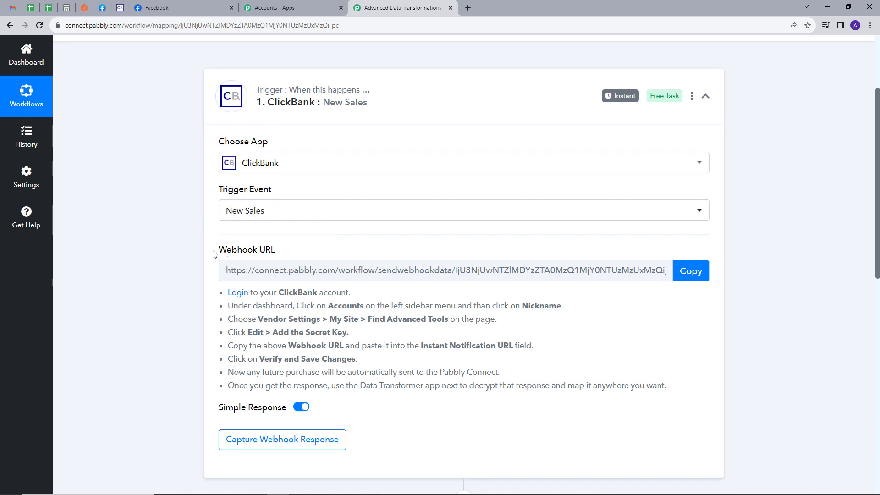
left_click_drag(214, 252, 286, 255)
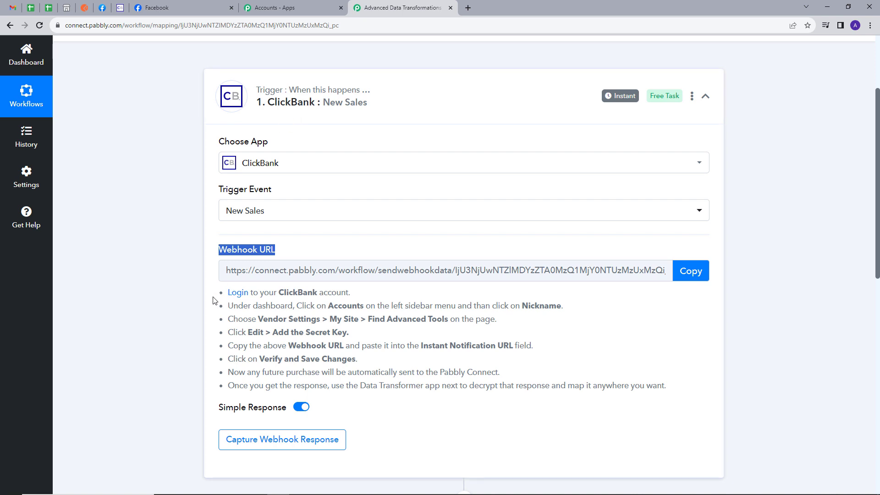
left_click_drag(216, 296, 669, 391)
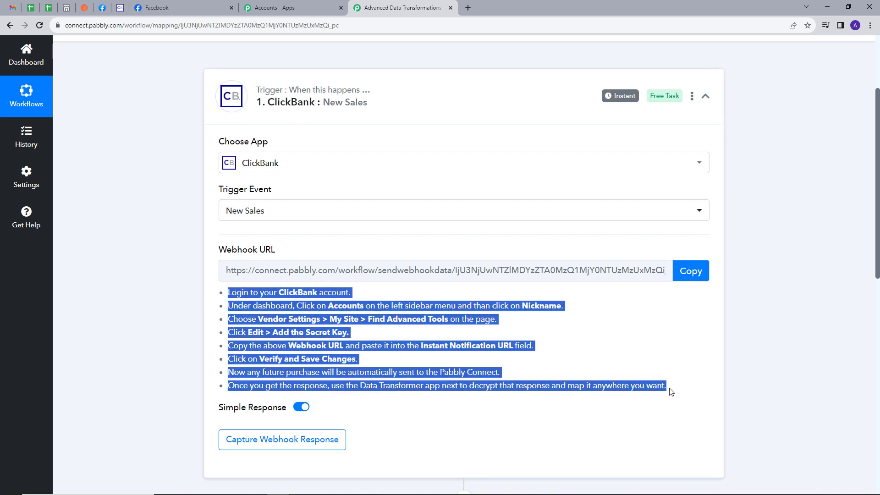
left_click(687, 275)
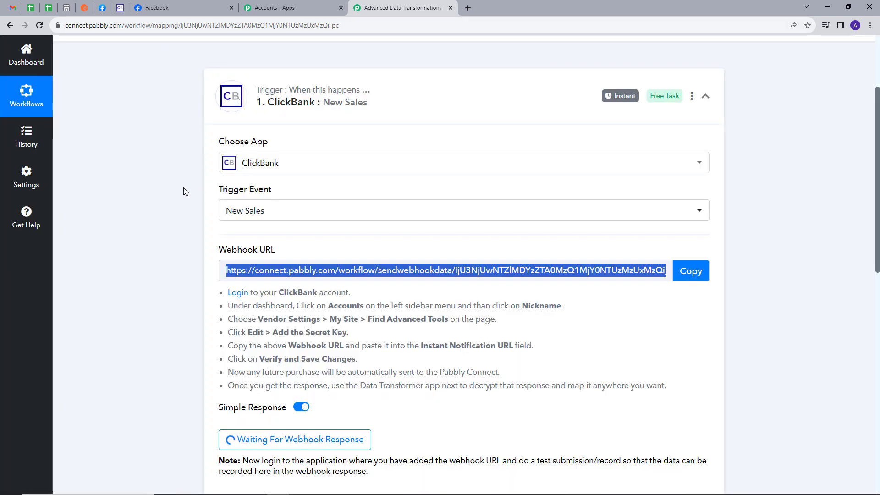
Switch to ClickBank and open the My Site page in the vendor settings of the listed account nickname.
left_click(120, 8)
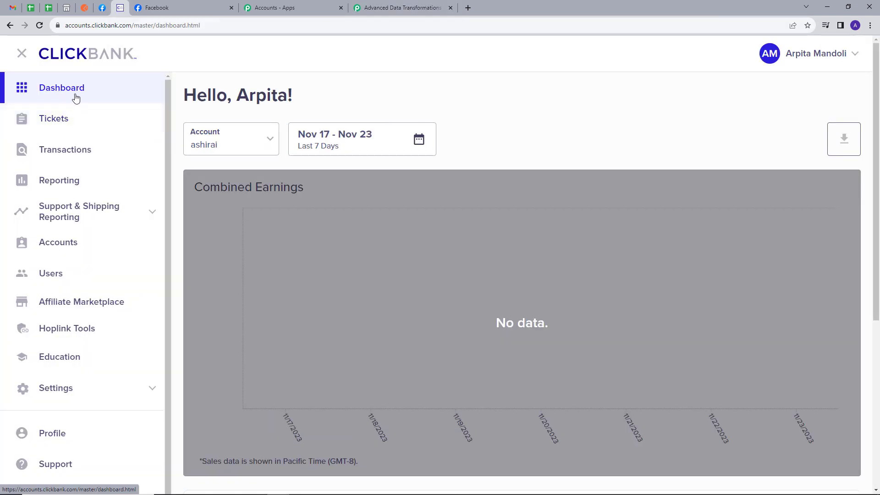
left_click(65, 246)
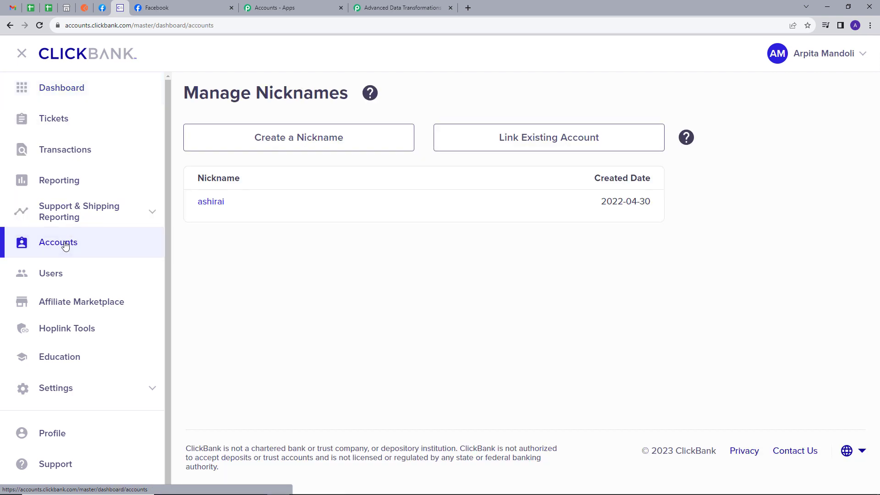
left_click(212, 206)
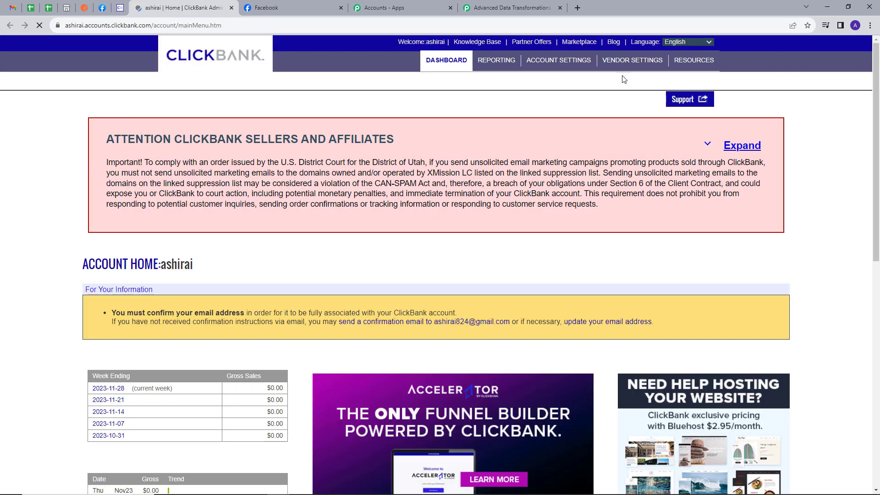
left_click(631, 62)
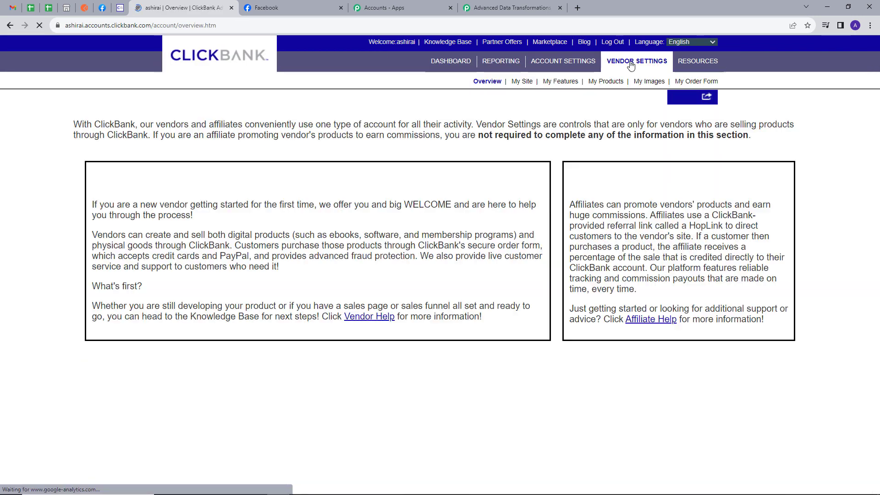
left_click(521, 81)
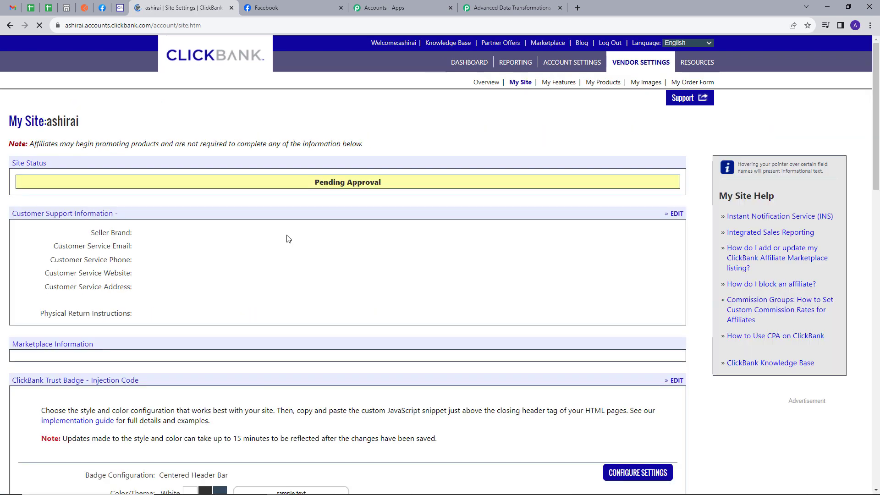
Open the Advanced Tools section of the My Site settings for editing and view the help for Instant Notification URL.
scroll(286, 238, "down", 7)
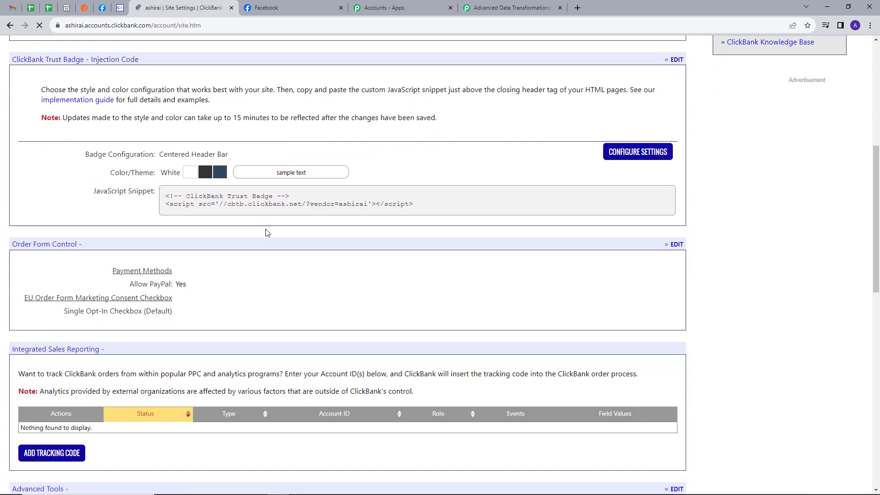
scroll(265, 230, "down", 6)
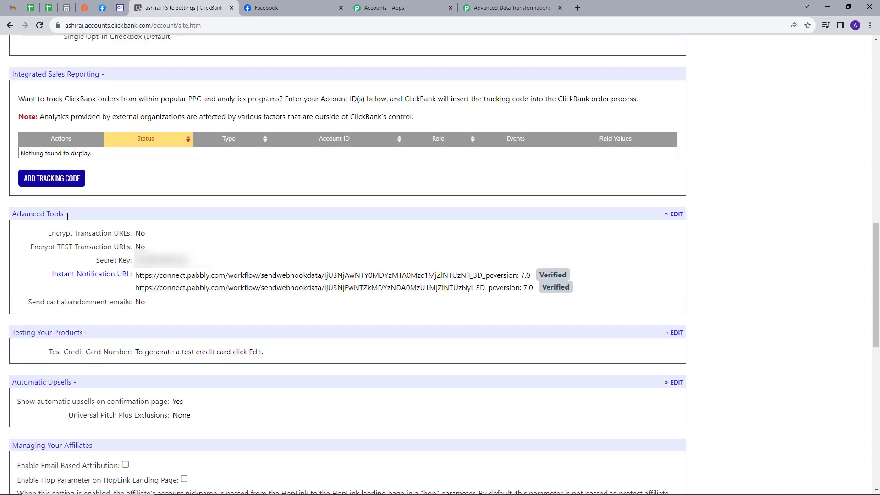
left_click(674, 214)
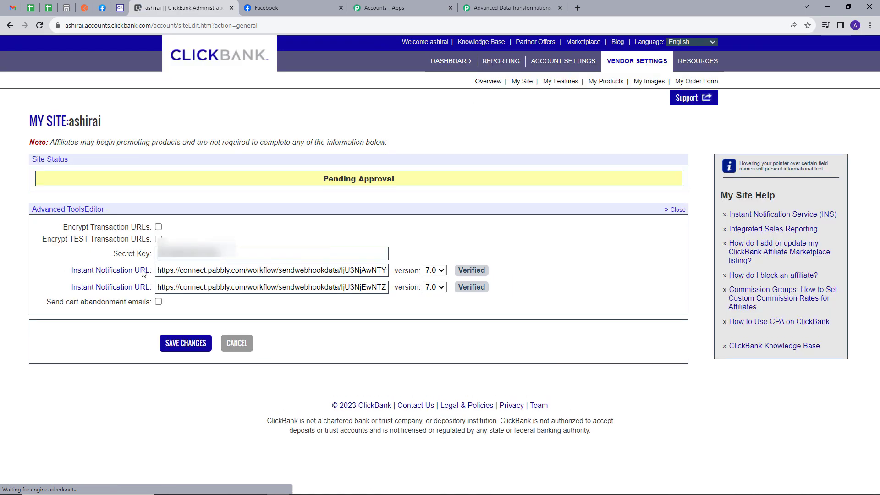
mouse_move(92, 273)
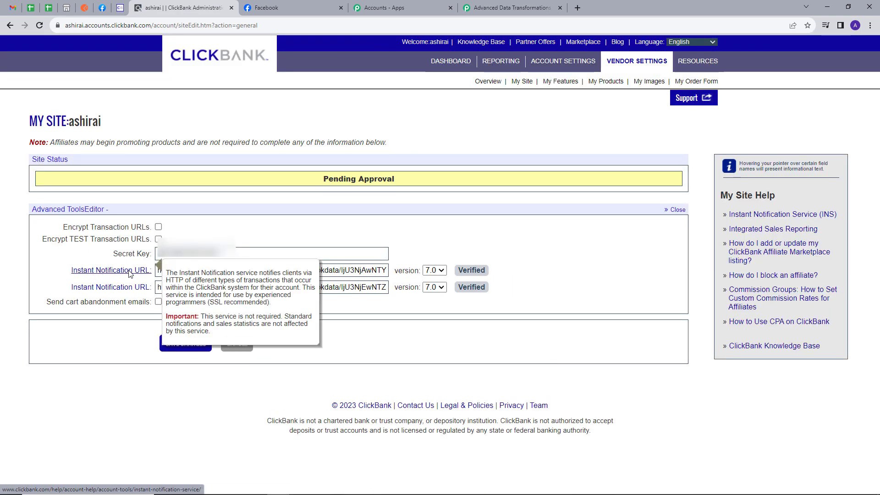
Replace the first Instant Notification URL in the Advanced Tools Editor with the copied webhook URL and test its IPN.
triple_click(362, 271)
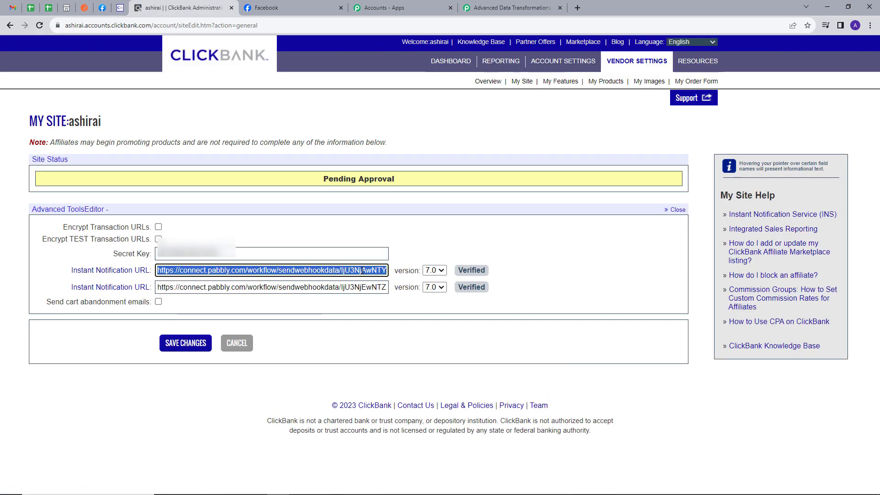
key("BackSpace")
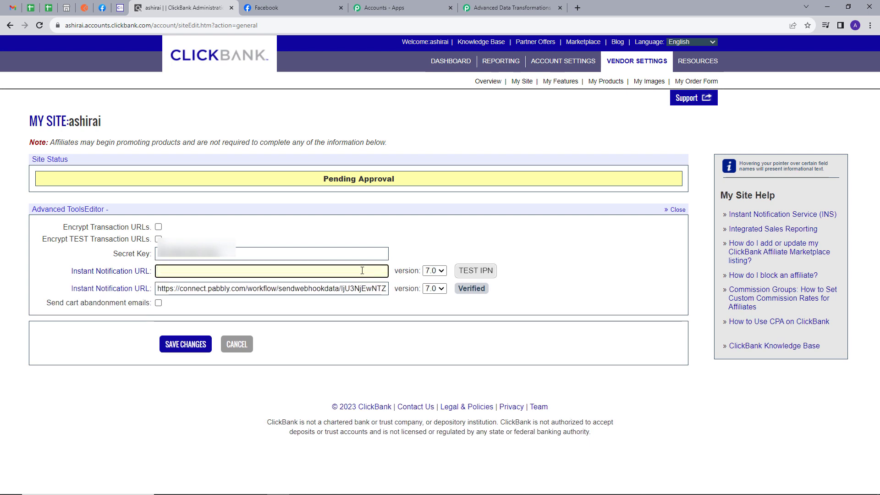
key("ctrl+v")
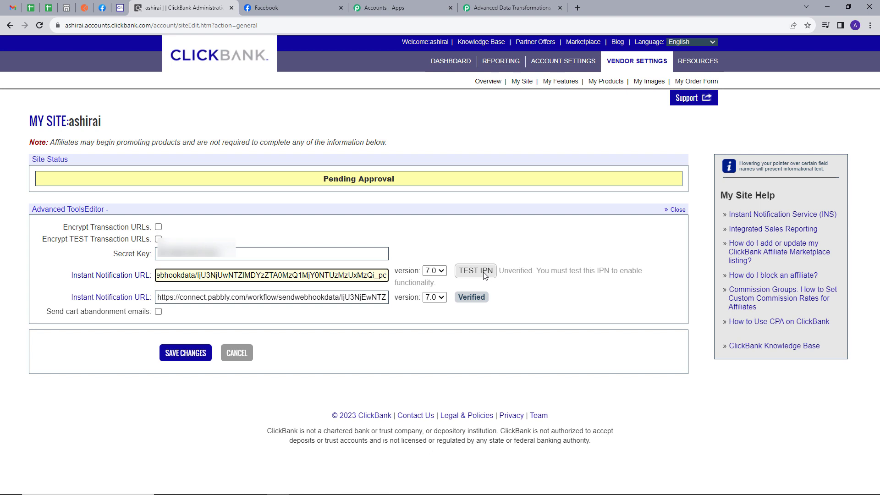
left_click(483, 271)
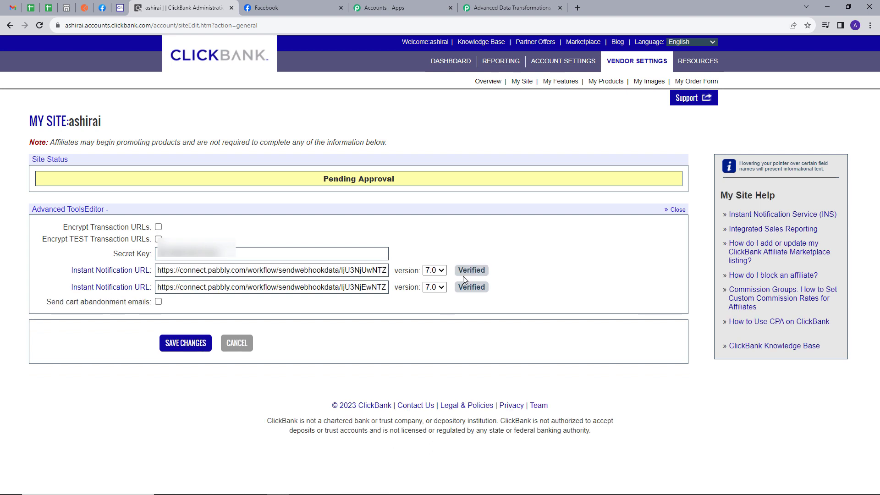
Switch to Pabbly Connect, enlarge the Notification value in the trigger's captured response and examine the encrypted data.
left_click(492, 9)
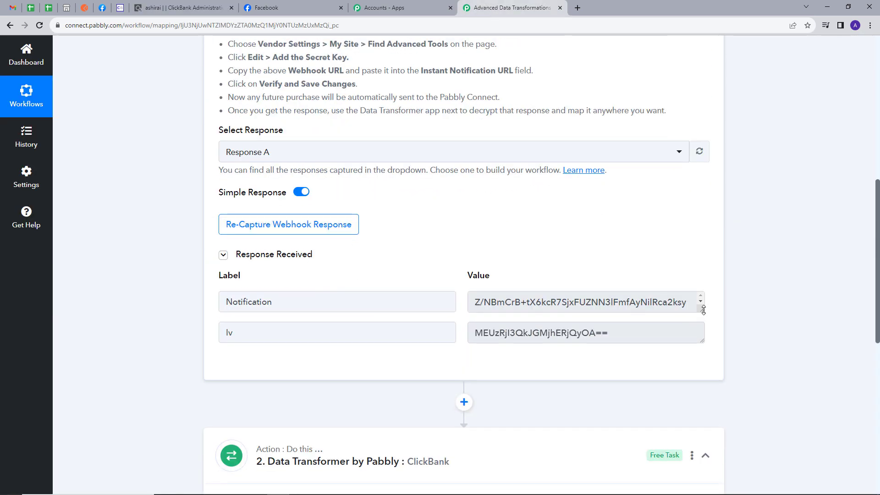
left_click_drag(703, 310, 702, 393)
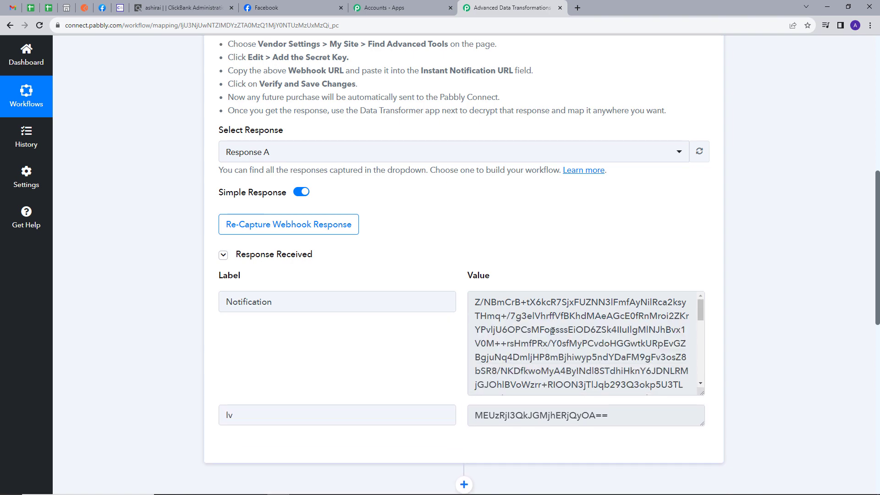
scroll(552, 331, "down", 10)
scroll(549, 329, "up", 10)
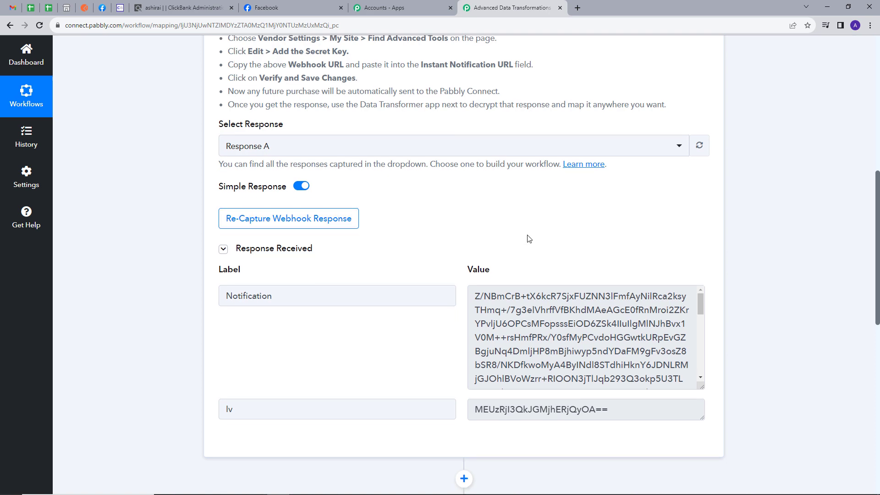
Connect the Data Transformer by Pabbly action step that uses the ClickBank action event.
scroll(527, 239, "down", 7)
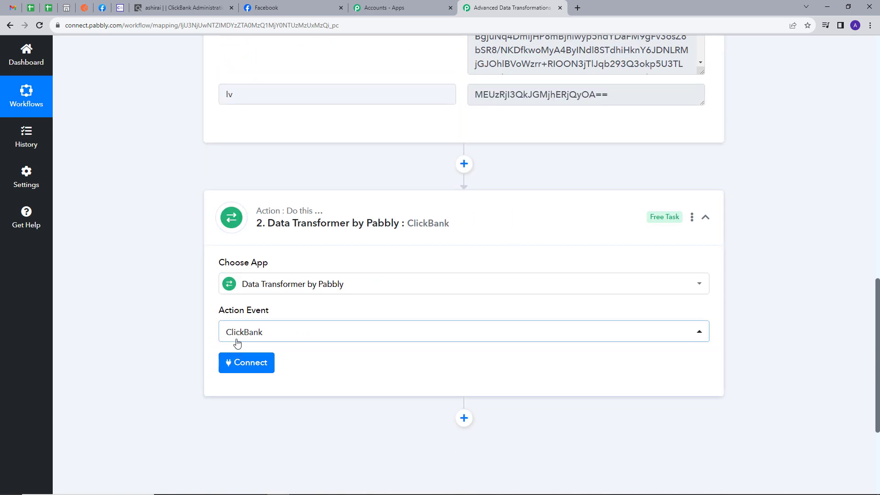
left_click(252, 365)
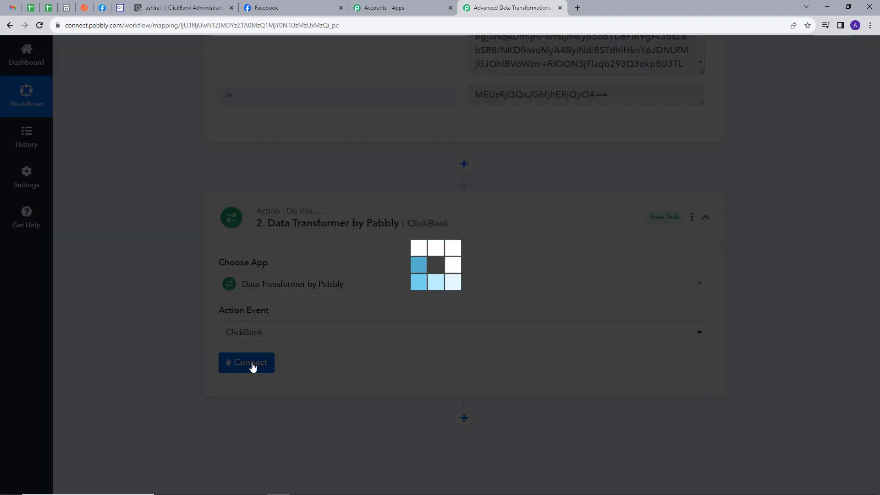
scroll(467, 290, "down", 4)
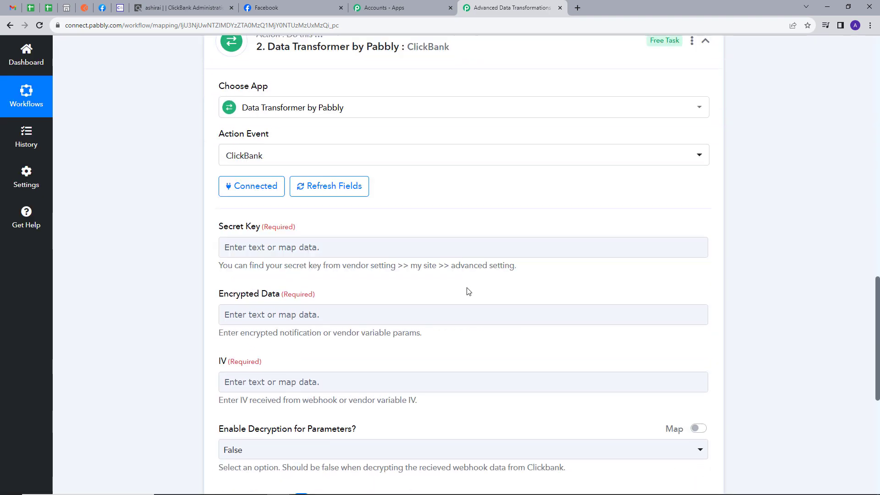
Copy the secret key from ClickBank's Advanced Tools Editor and paste it as the Secret Key in Pabbly Connect's Data Transformer step.
left_click(282, 240)
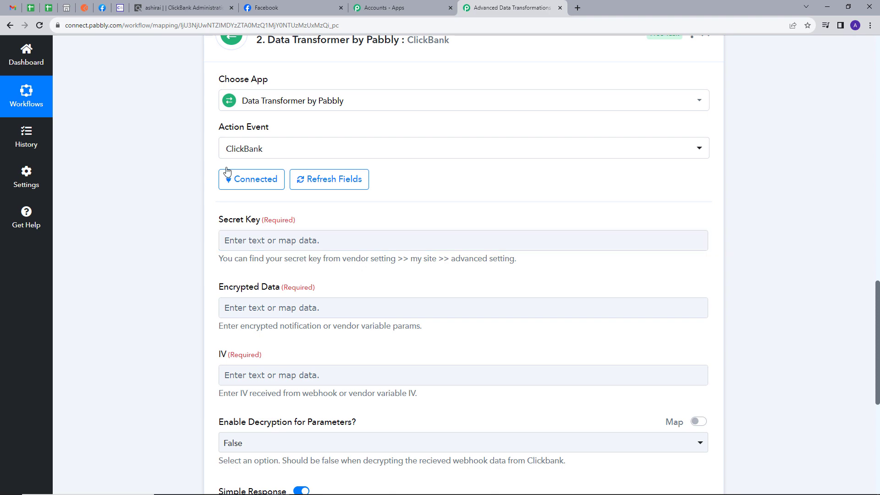
left_click(179, 12)
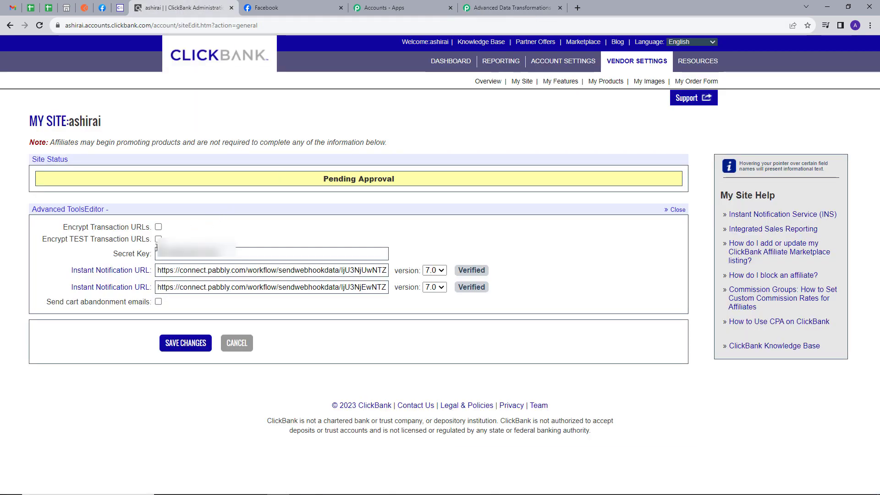
mouse_move(157, 252)
left_click_drag(219, 254, 156, 254)
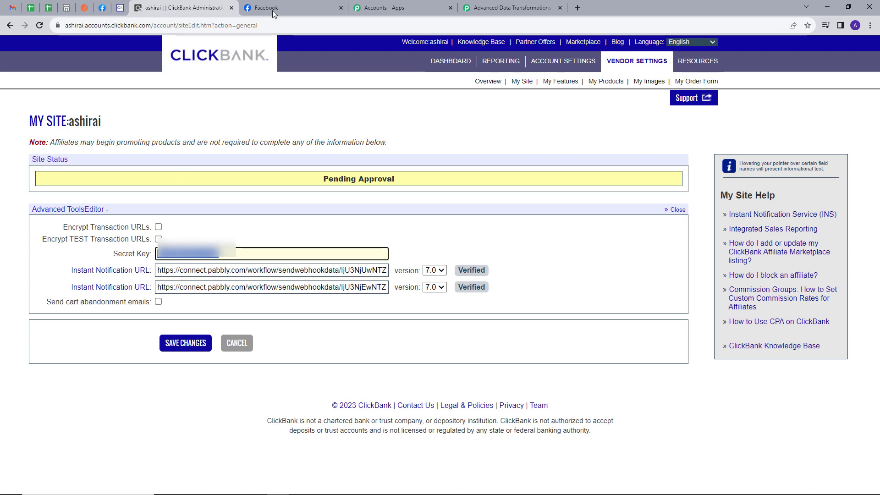
left_click(495, 6)
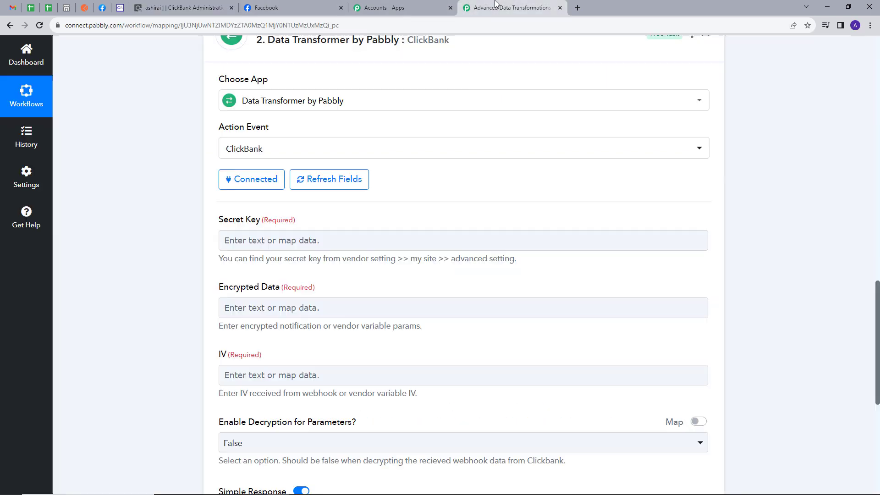
left_click(333, 235)
key("ctrl+v")
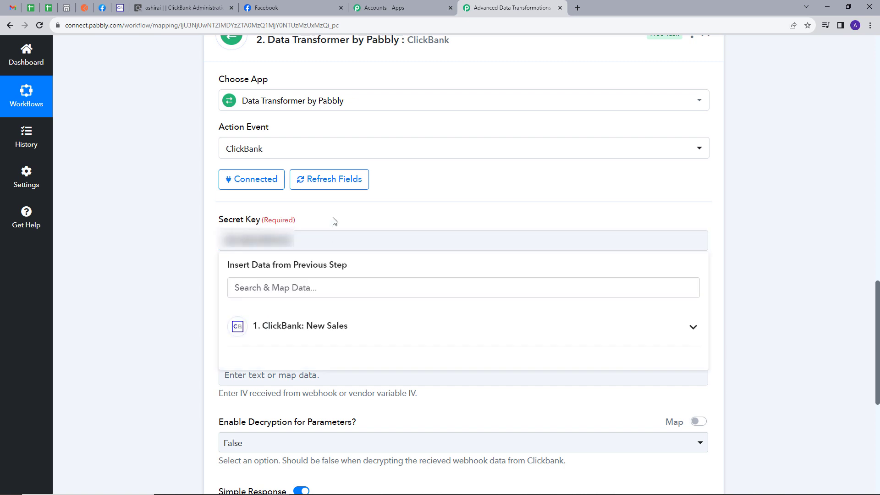
left_click(248, 265)
Map the Encrypted Data field to the Notification value from the ClickBank: New Sales trigger.
scroll(248, 264, "down", 1)
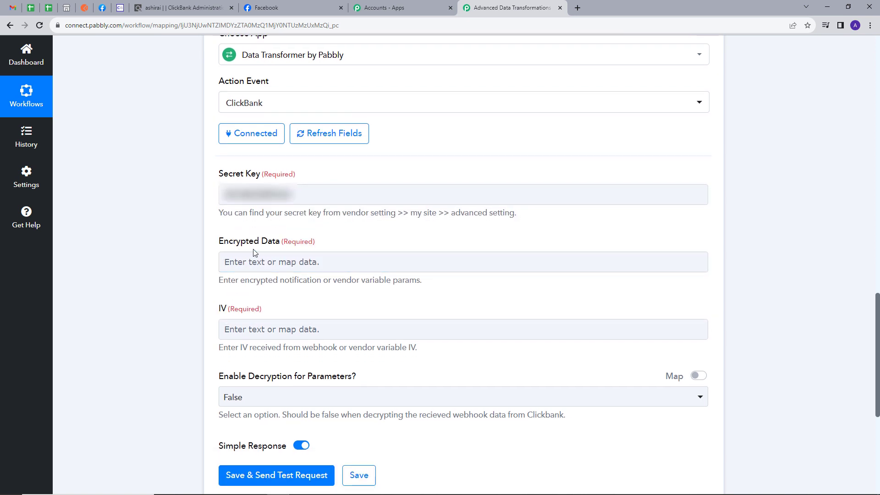
left_click(301, 262)
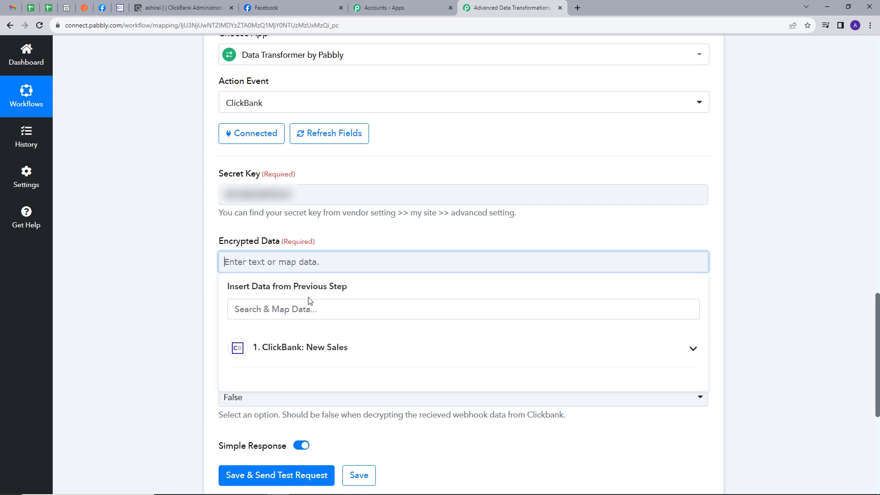
left_click(299, 349)
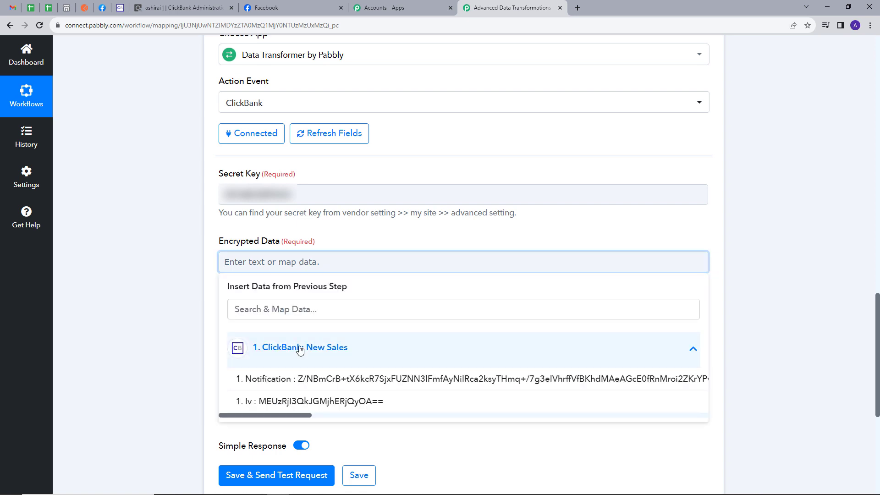
left_click(341, 383)
left_click(356, 231)
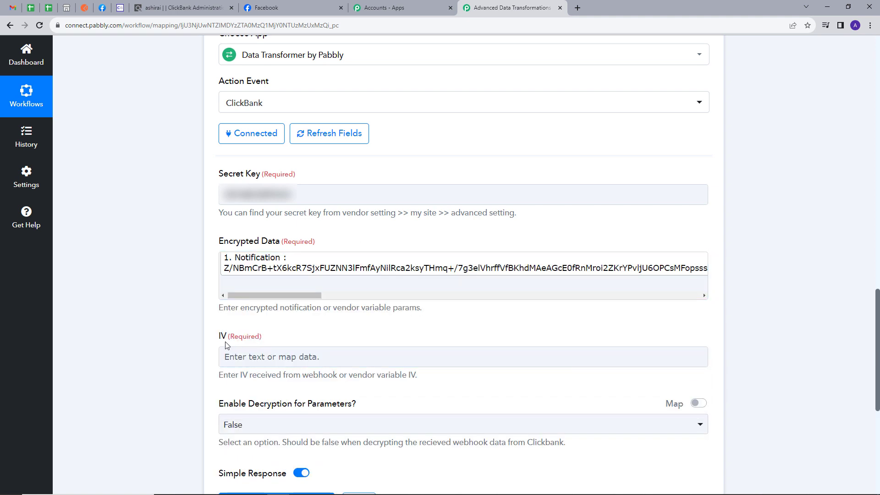
Map the IV field to the Iv value from the ClickBank: New Sales trigger.
scroll(311, 334, "down", 1)
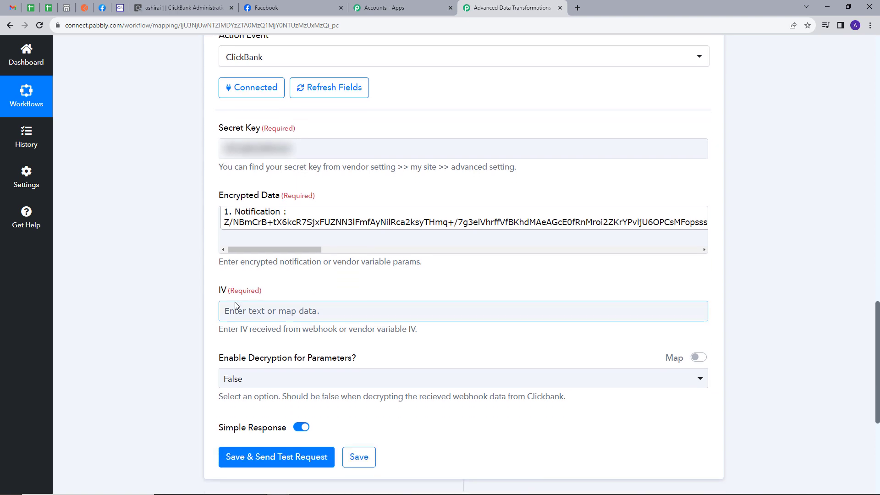
left_click(306, 311)
left_click(306, 311)
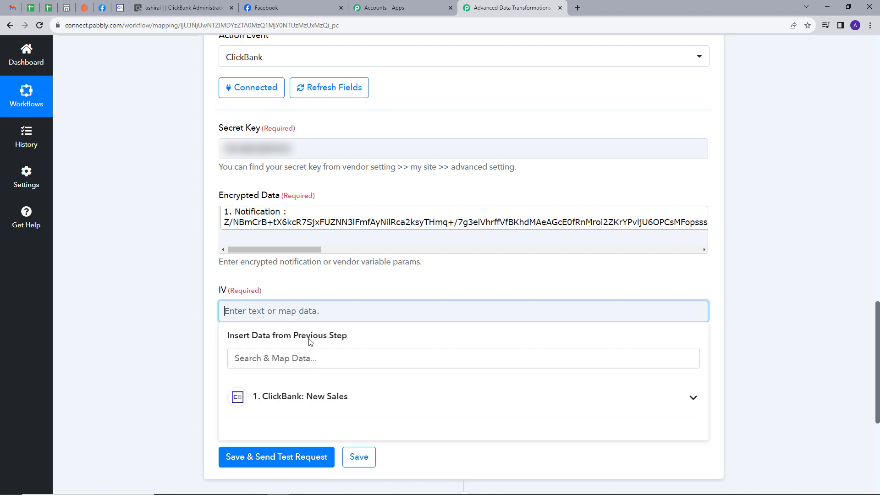
left_click(287, 395)
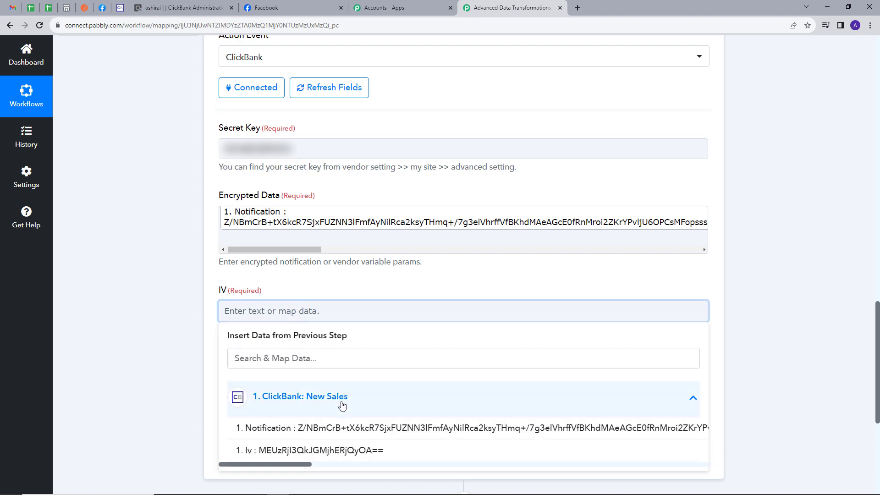
left_click(299, 451)
left_click(345, 290)
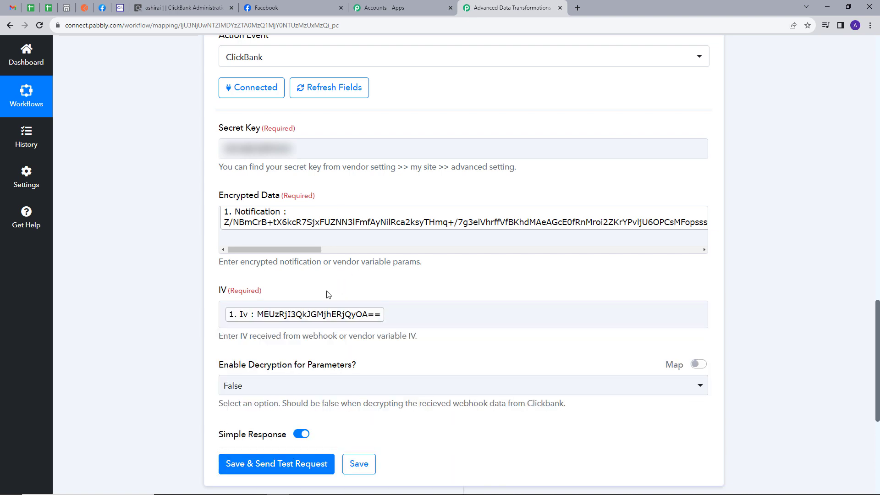
Save the ClickBank decoding step, send a test request and review the decoded transaction and line item fields in the response.
left_click(264, 465)
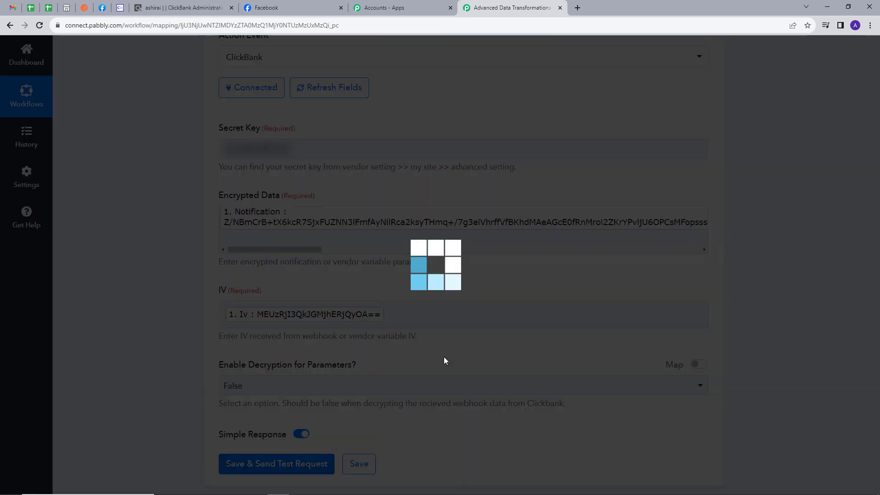
scroll(546, 274, "down", 2)
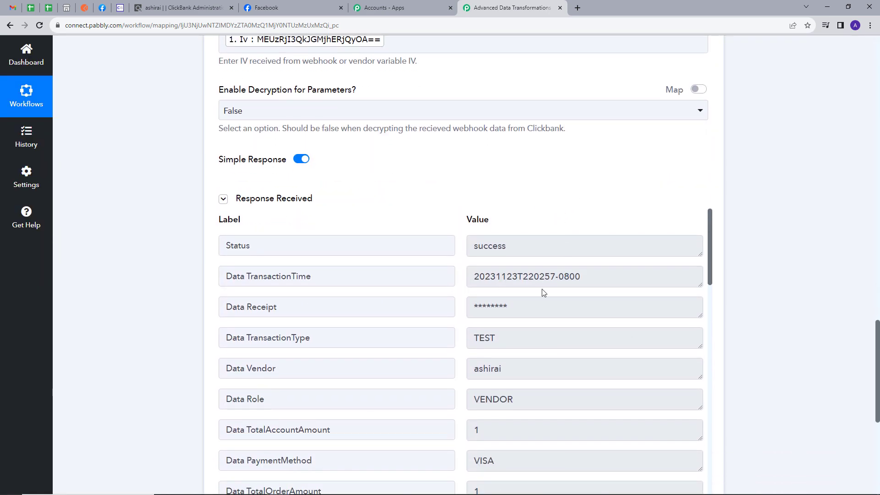
scroll(543, 293, "down", 1)
scroll(550, 215, "up", 1)
scroll(604, 197, "down", 1)
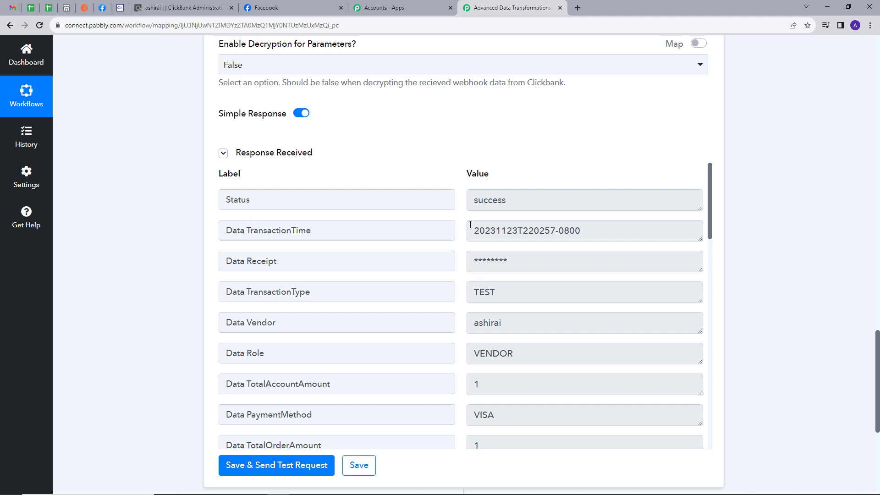
scroll(468, 243, "down", 1)
scroll(466, 257, "down", 6)
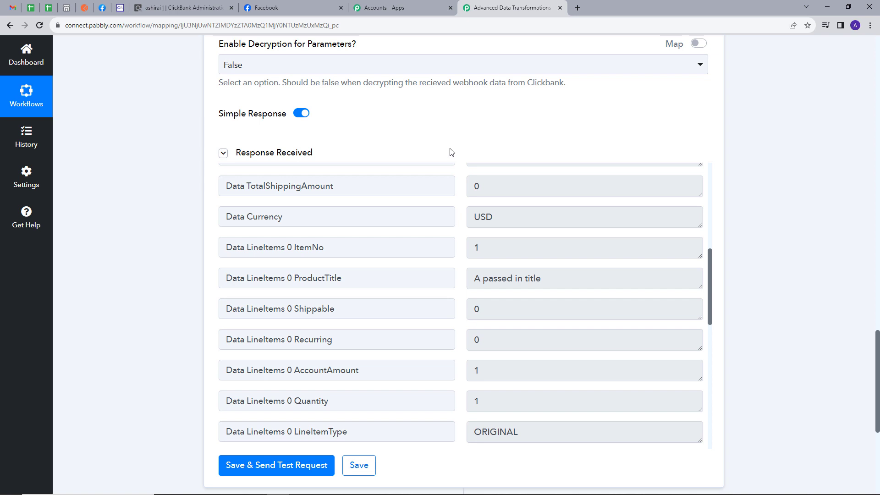
scroll(450, 152, "down", 4)
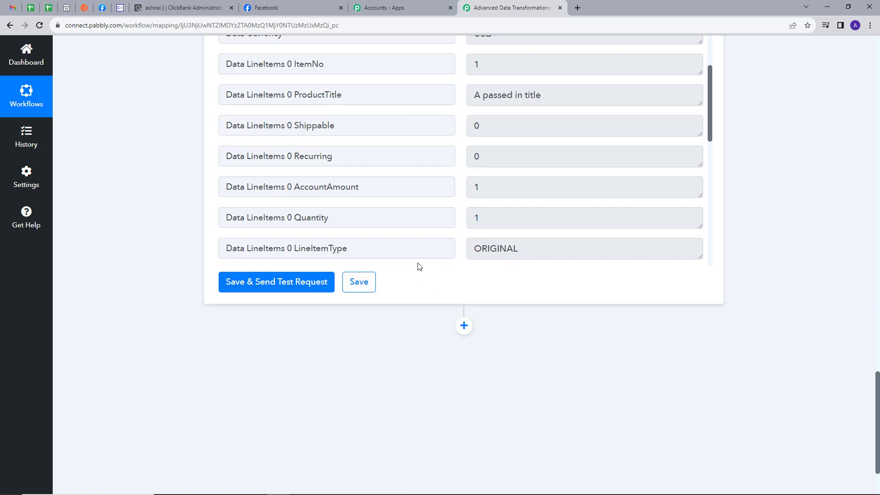
Add a Data Transformer action after the ClickBank decoding step and set its action event to Strip HTML Tags.
left_click(464, 327)
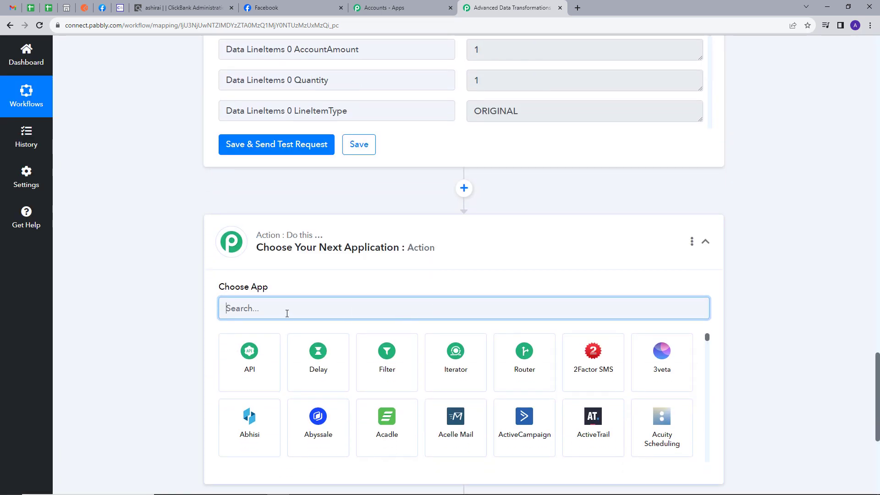
type("Dat")
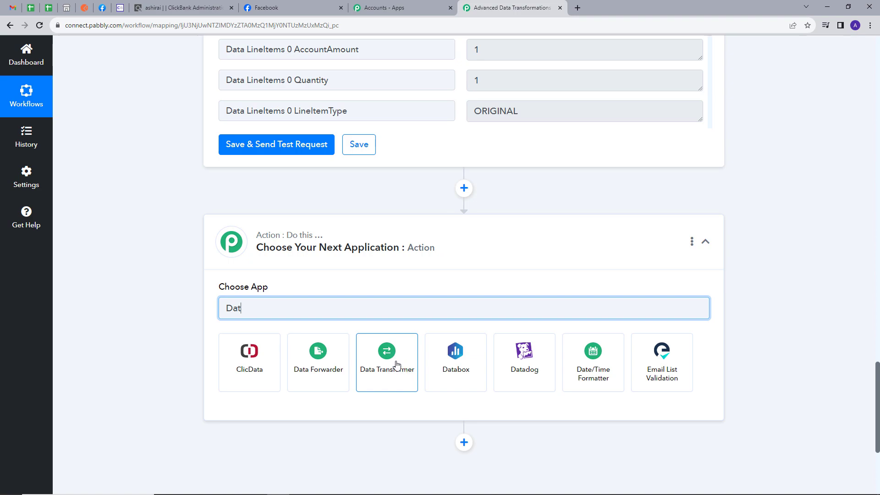
left_click(397, 364)
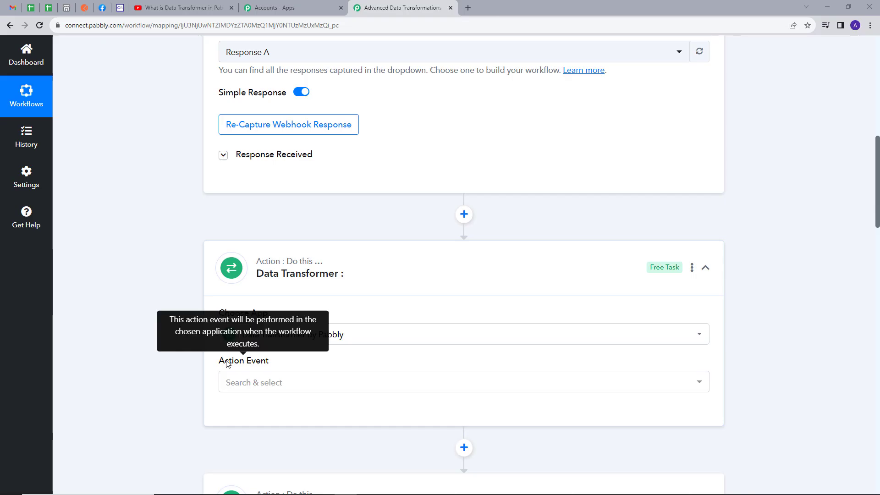
left_click(321, 382)
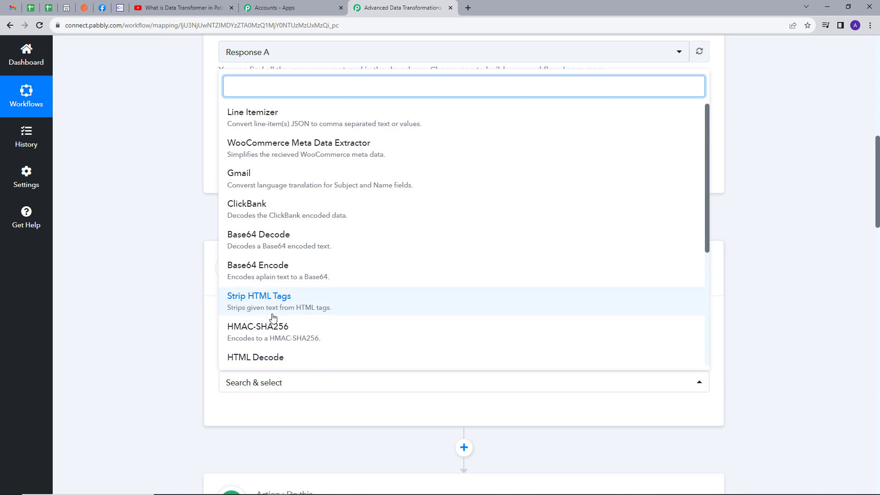
left_click(265, 304)
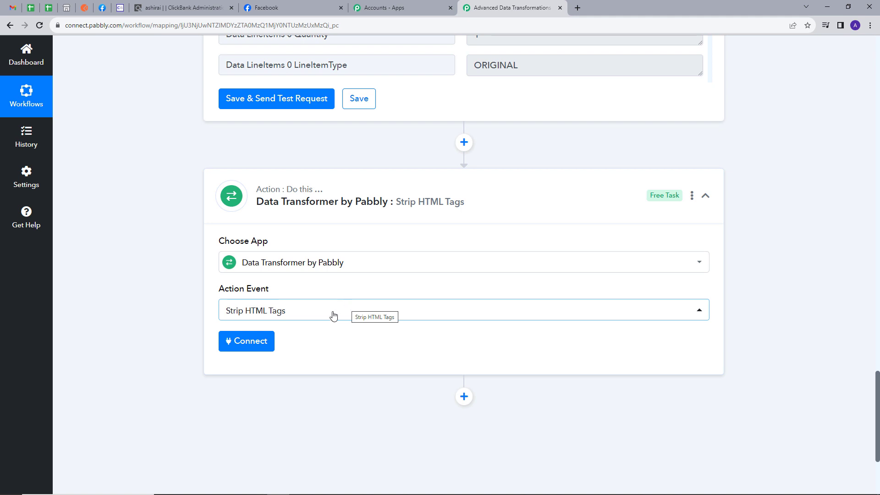
Connect the Strip HTML Tags action and set its Encoded String to a <ul> list with data items 21053 Cherry Tomato, 21054 Beef Tomato and 21055 Snack Tomato.
left_click(249, 346)
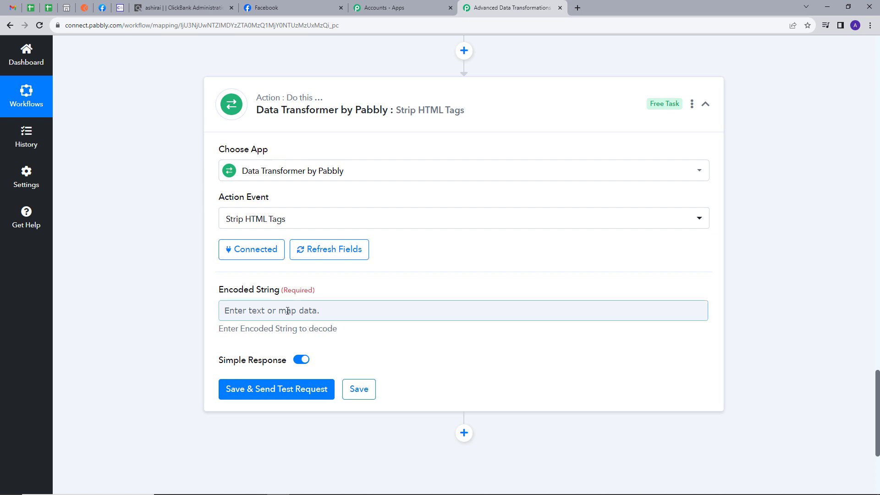
type("<ul>  <li><data value=\"21053\">Cherry Tomato</data></li>  <li><data value=\"21054\">Beef Tomato</data></li>  <li><data value=\"21055\">Snack Tomato</data></li> </ul>")
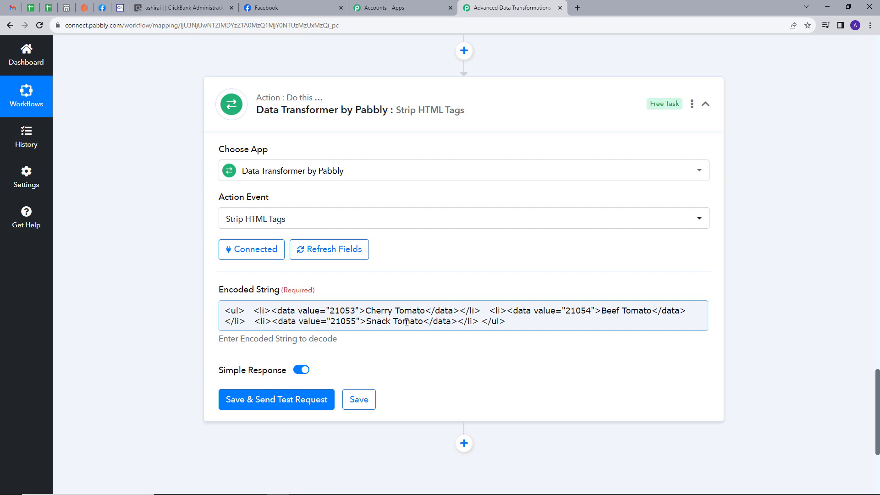
Save the Strip HTML Tags step, send a test request and enlarge the Result value in the response.
scroll(413, 357, "down", 1)
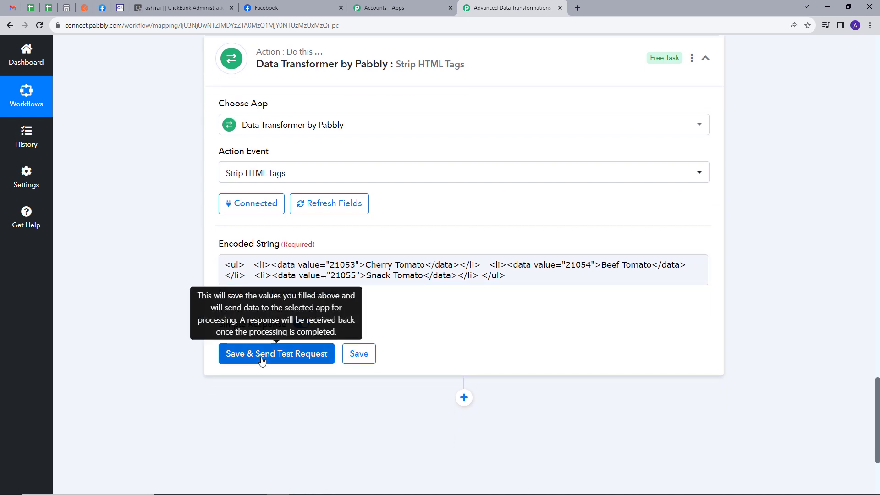
left_click(262, 361)
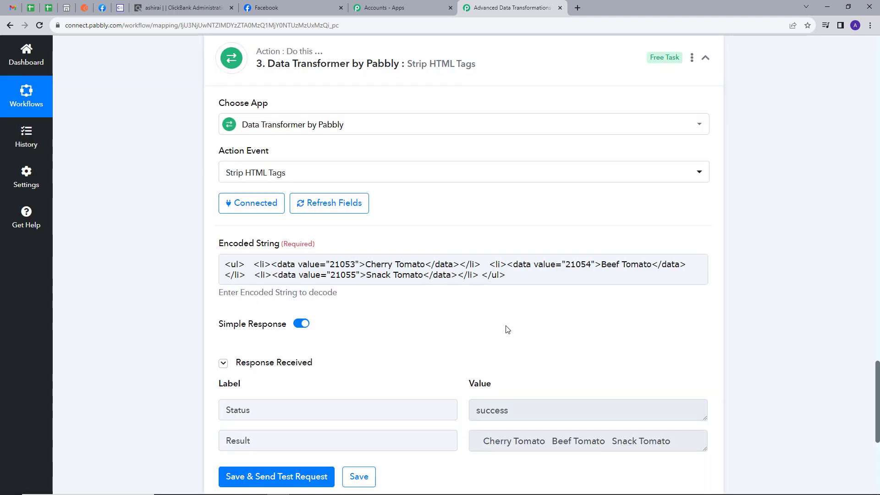
scroll(289, 390, "down", 1)
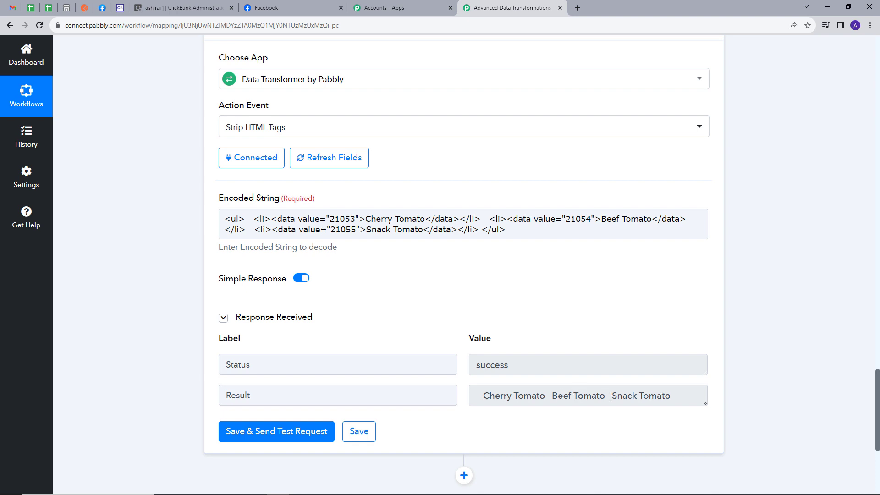
left_click_drag(704, 403, 704, 428)
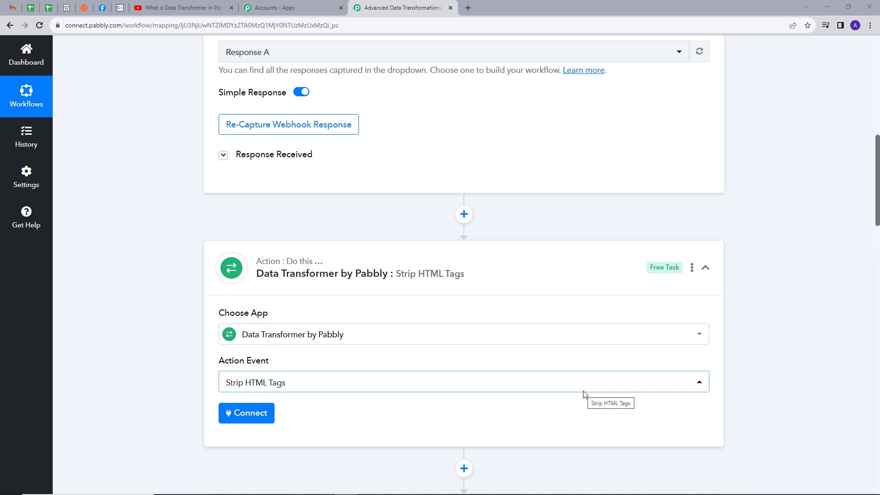
Add a Data Transformer action after the Strip HTML Tags step and set its action event to MD5.
left_click(464, 468)
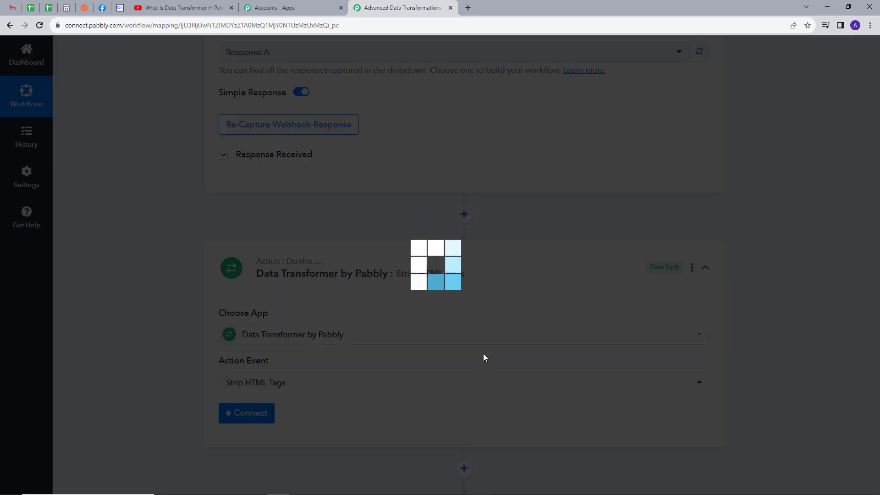
type("da")
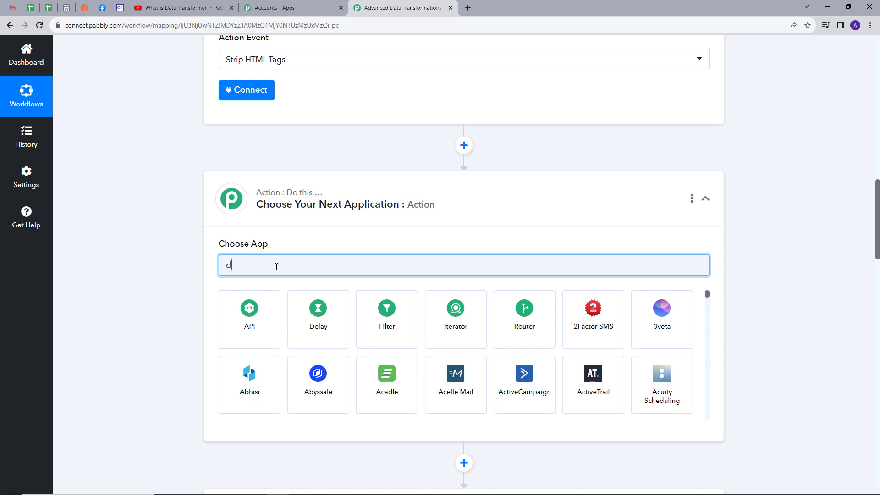
type("ta")
left_click(395, 316)
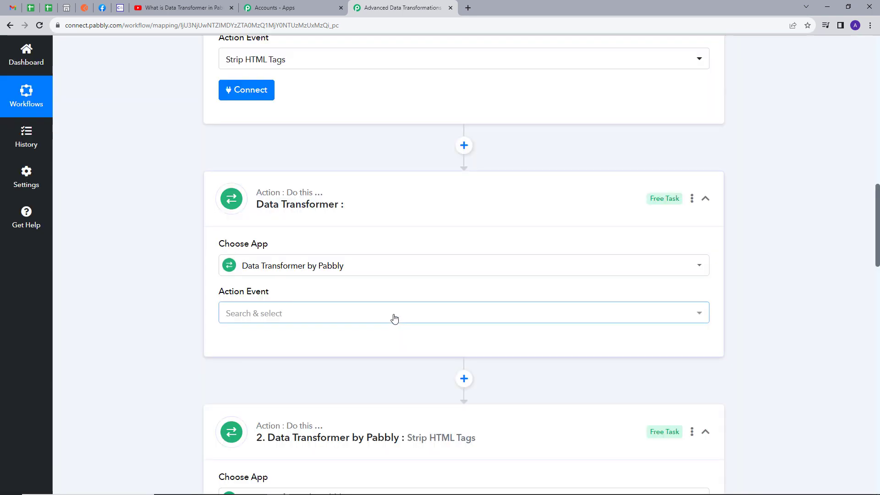
scroll(270, 318, "up", 1)
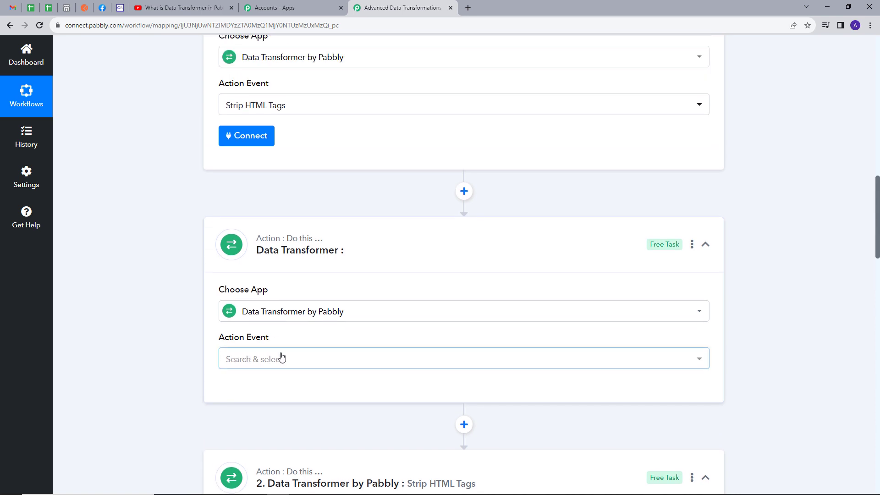
left_click(282, 358)
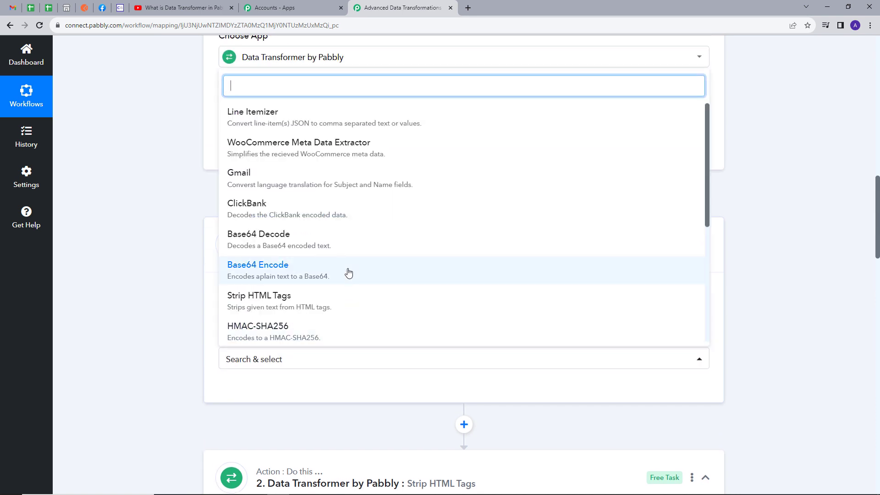
scroll(314, 343, "down", 2)
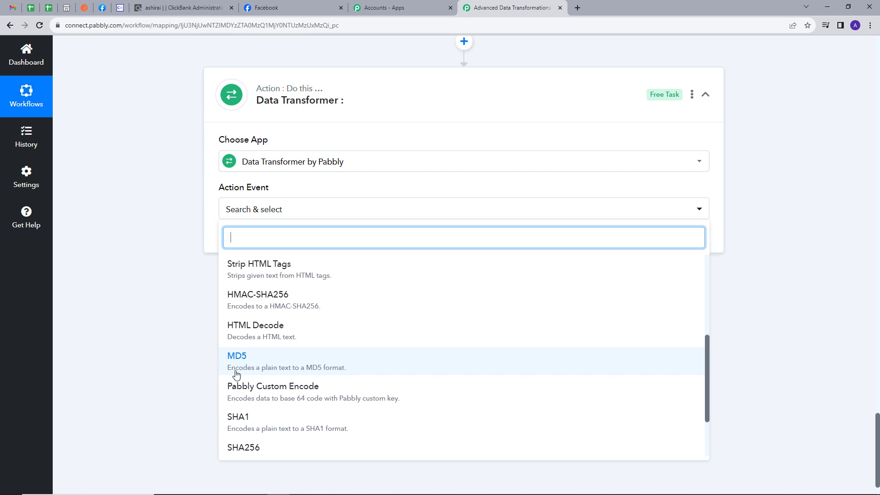
left_click(280, 366)
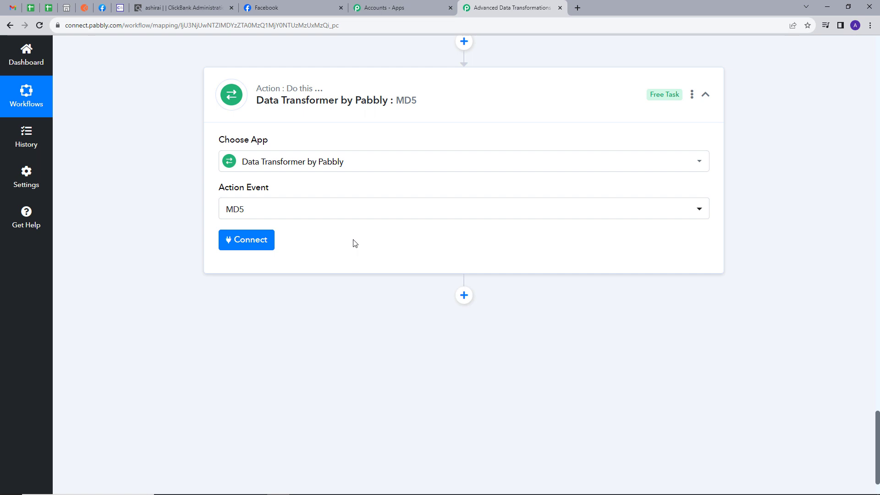
Connect the MD5 action and set its String to "Bhopal is called as city of lakes".
left_click(242, 245)
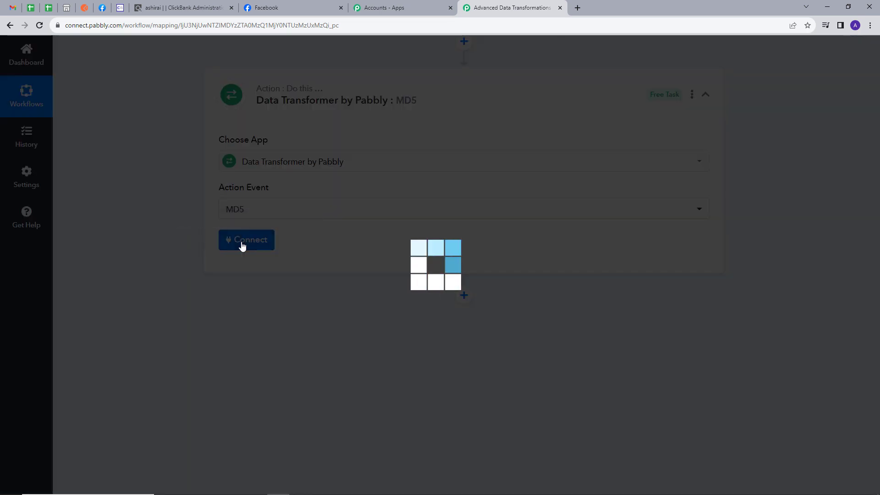
scroll(202, 245, "down", 1)
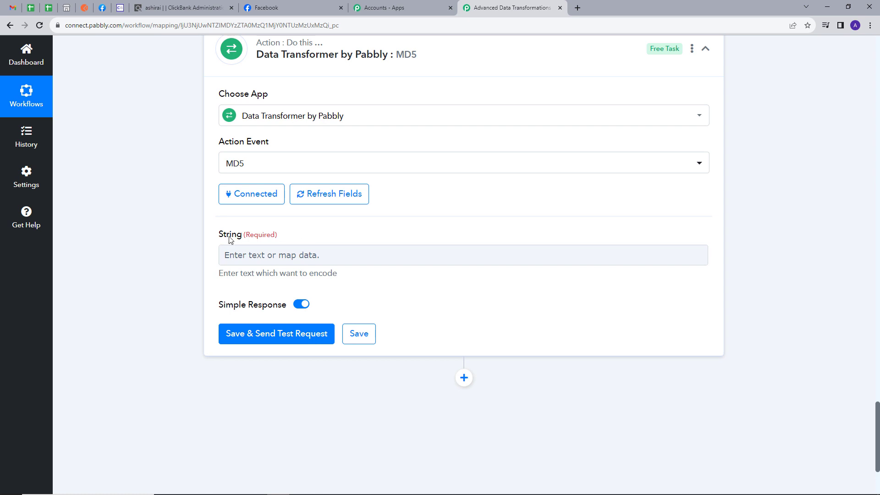
type("Bhopal is called as city of lakes")
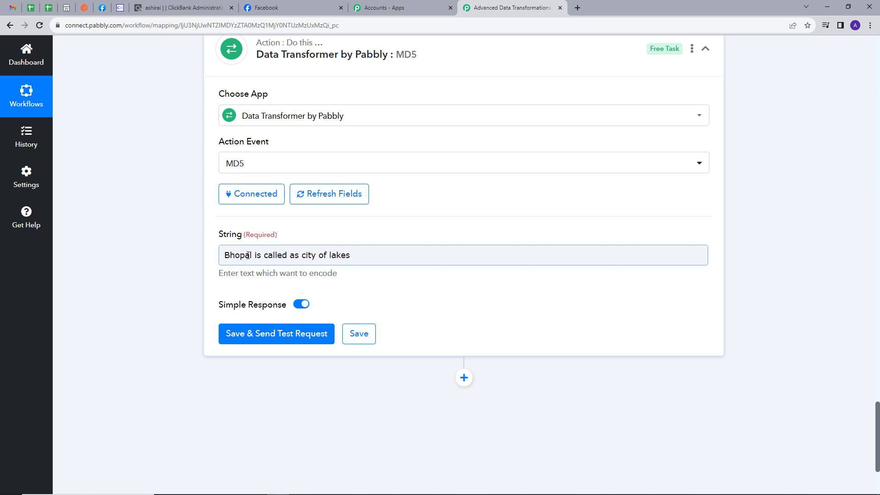
Save the MD5 step, send a test request, then enlarge and highlight the Encode value in the response.
left_click(255, 338)
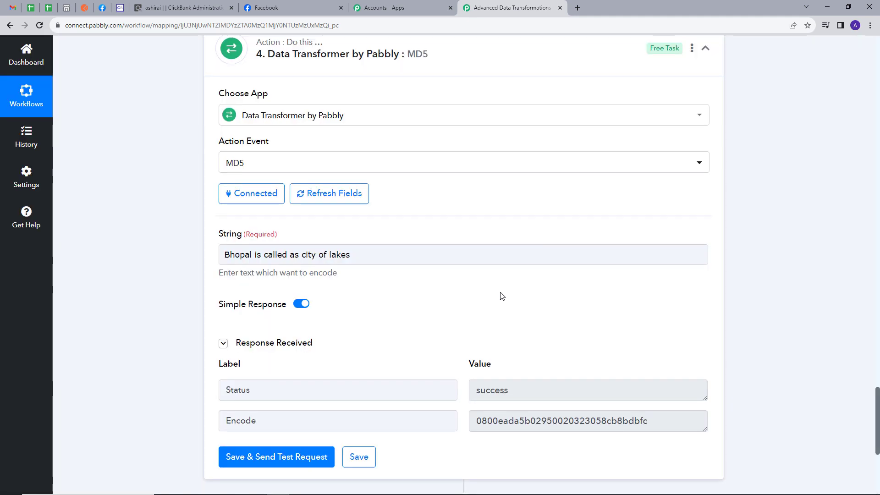
scroll(543, 322, "down", 2)
left_click_drag(705, 340, 706, 371)
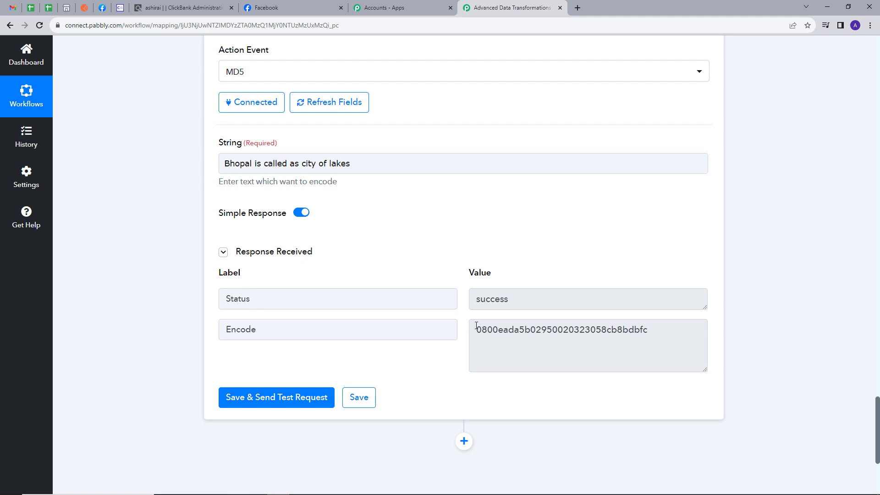
left_click_drag(475, 328, 683, 334)
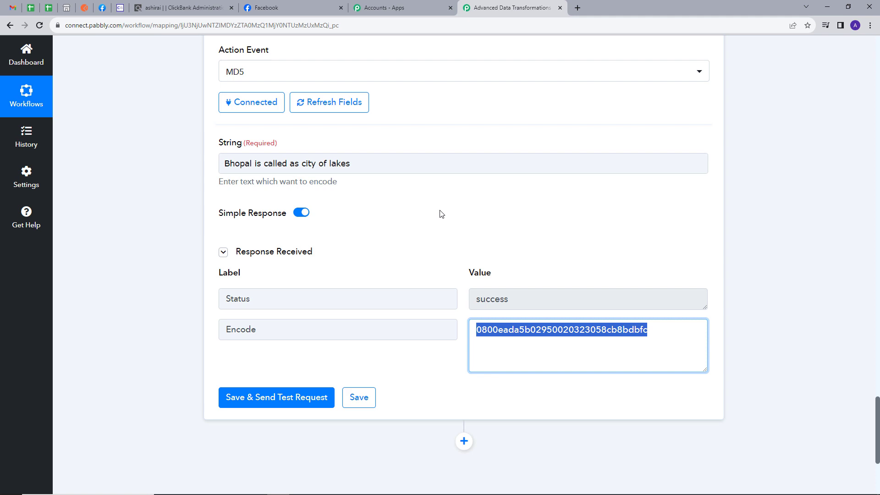
Change the fourth step's action event from MD5 to SHA1 and connect it.
left_click(348, 72)
scroll(314, 289, "down", 2)
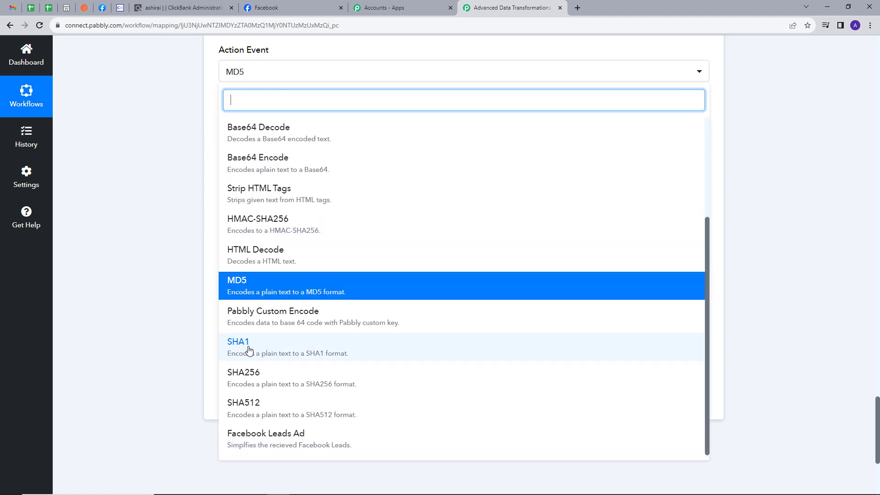
left_click(247, 349)
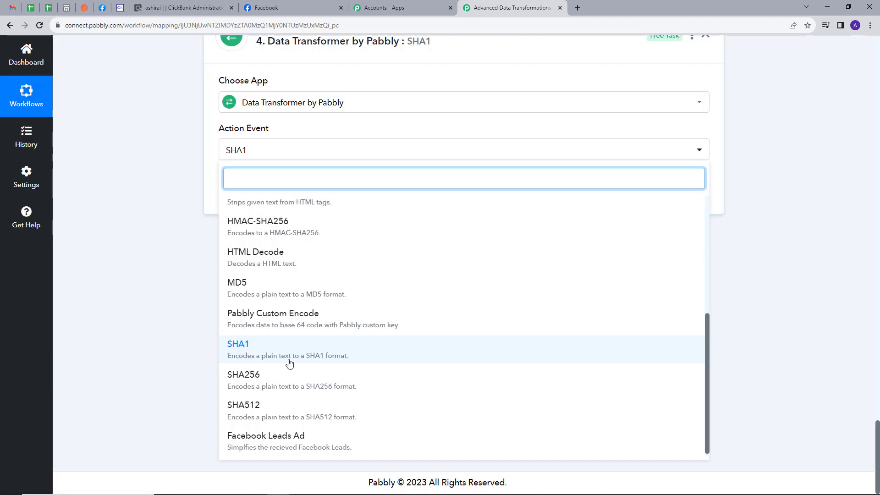
left_click(254, 355)
left_click(246, 182)
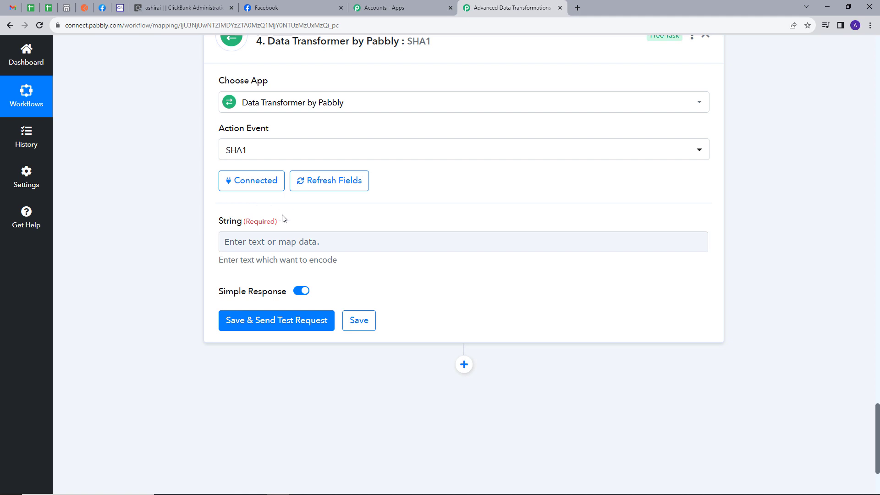
Set the SHA1 action's String to "Bhopal is called as city of lakes".
scroll(291, 212, "down", 1)
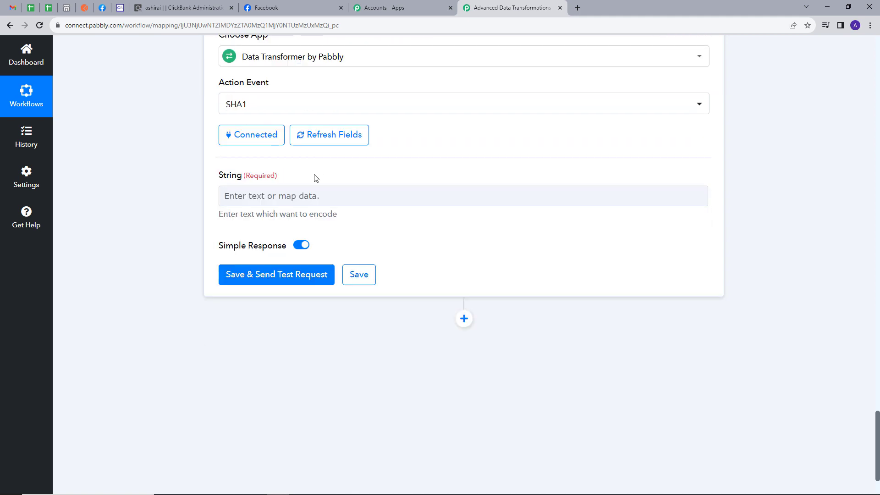
left_click(294, 204)
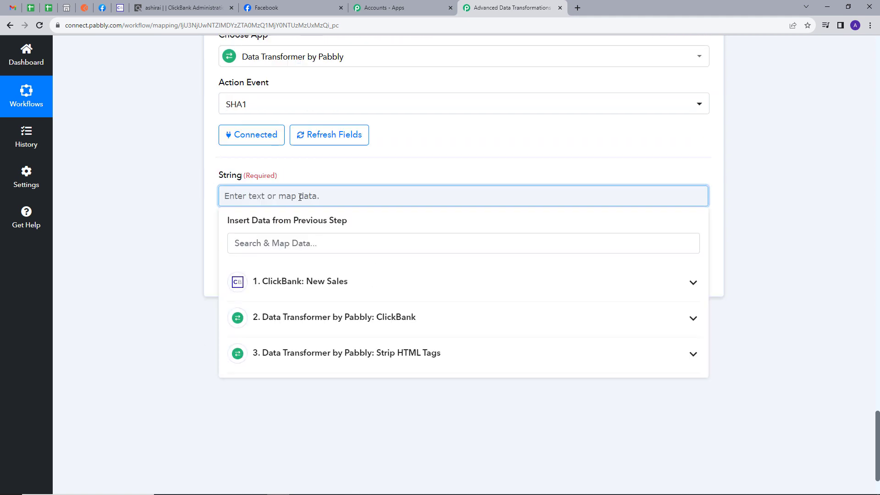
type("Bhopal is called as city of lakes")
left_click(344, 168)
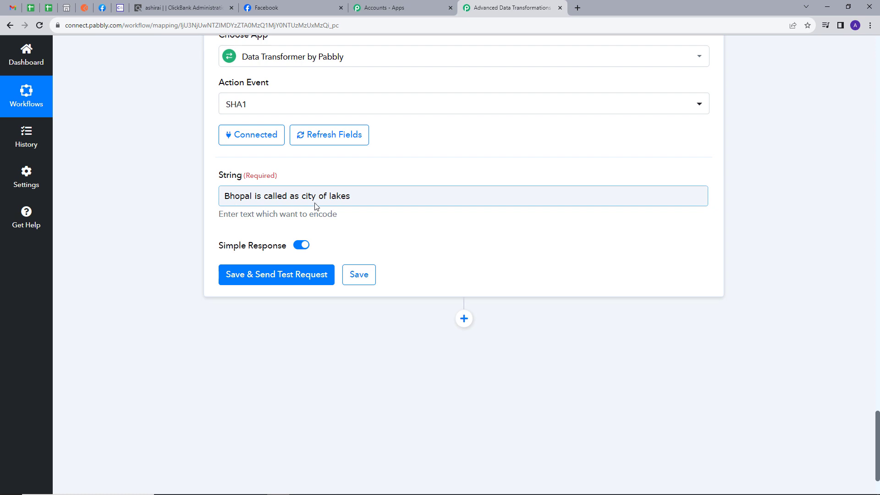
Save the SHA1 step, send a test request and review the Encode value in the response.
left_click(255, 280)
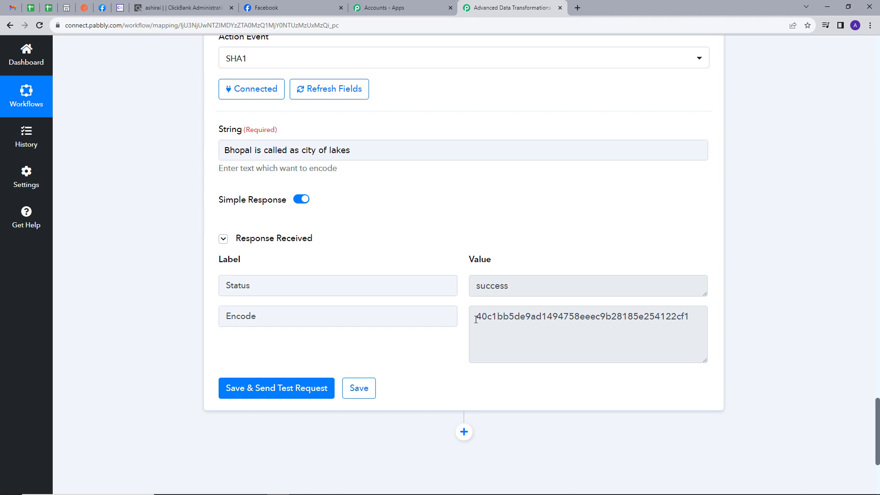
left_click_drag(476, 316, 735, 346)
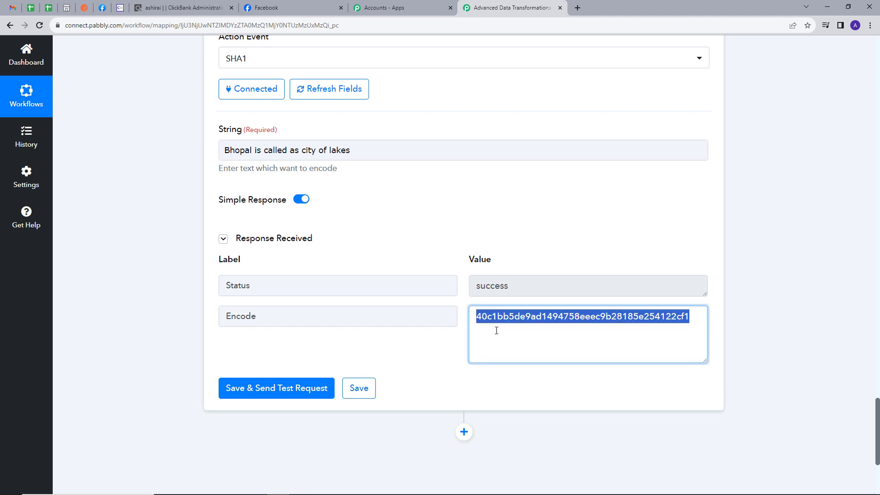
left_click(477, 243)
scroll(470, 256, "up", 1)
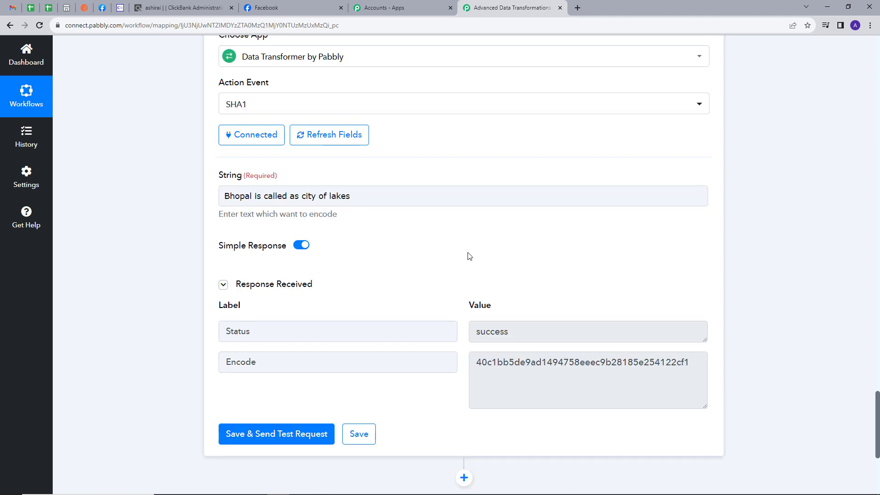
left_click(240, 204)
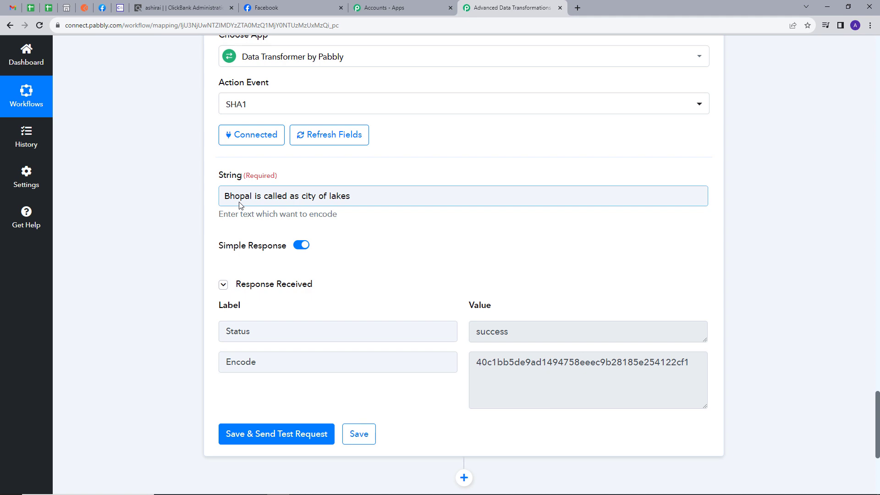
Change the fourth step's action event from SHA1 to Pabbly Custom Encode and connect it.
left_click(322, 107)
scroll(353, 285, "down", 1)
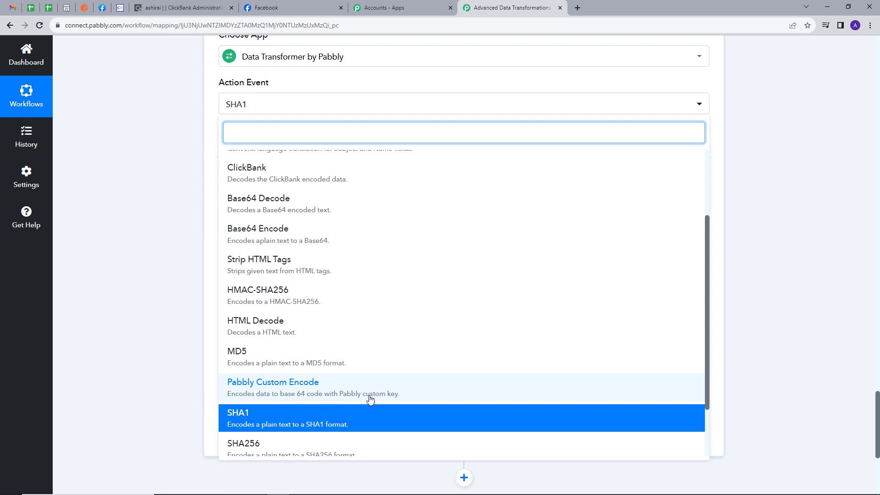
left_click(291, 393)
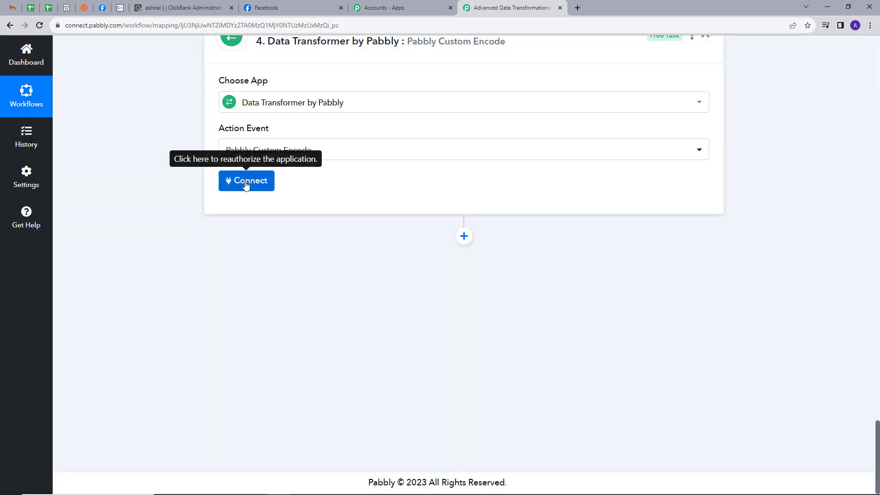
left_click(246, 184)
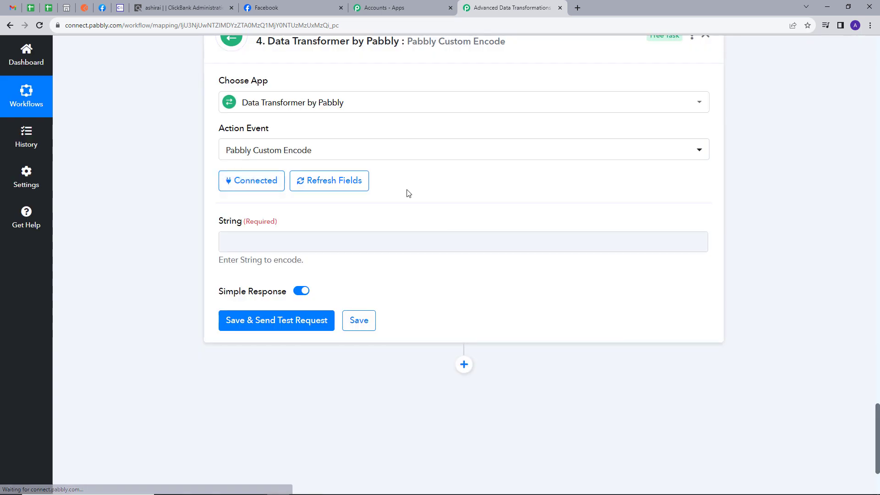
Set the Pabbly Custom Encode action's String to "Bhopal is called as city of lakes".
left_click(251, 240)
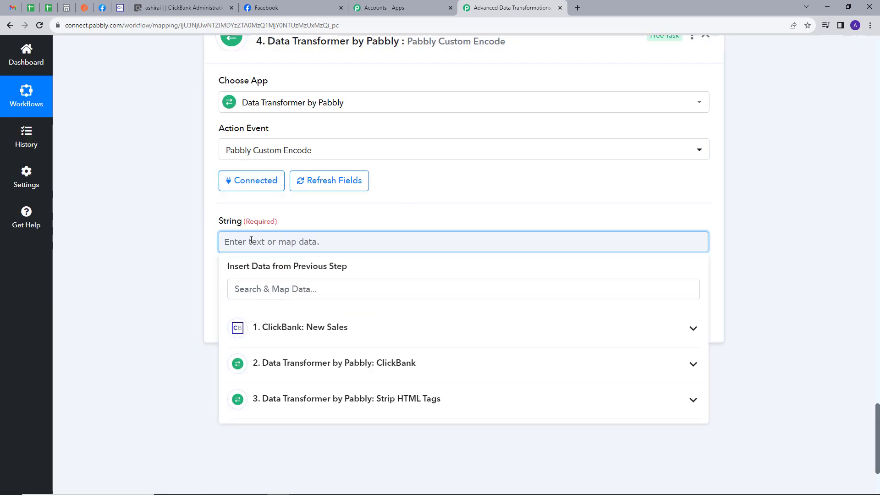
type("Bhopal is called as city of lakes")
left_click(327, 210)
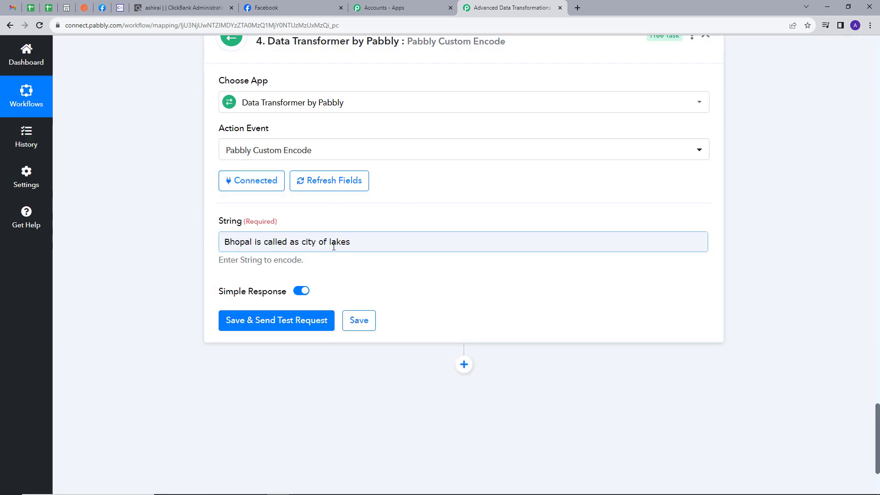
Save the Pabbly Custom Encode step, send a test request and review the encoded text in the response.
left_click(263, 325)
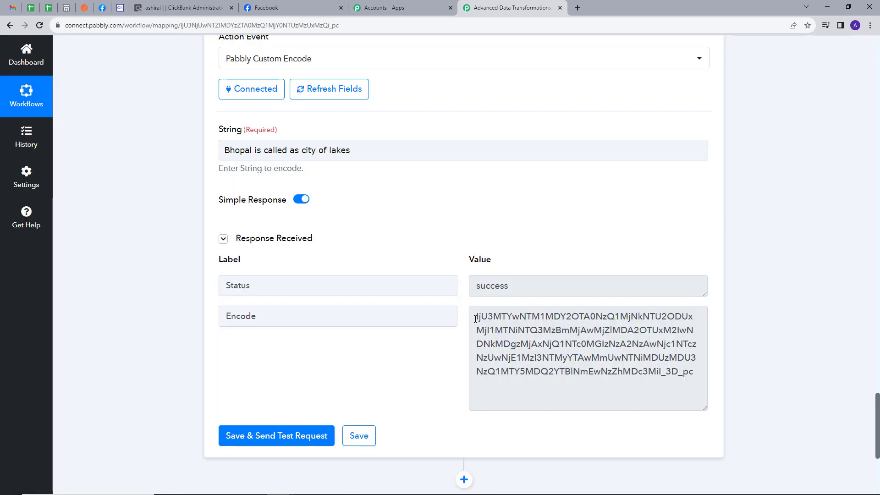
left_click_drag(475, 319, 698, 400)
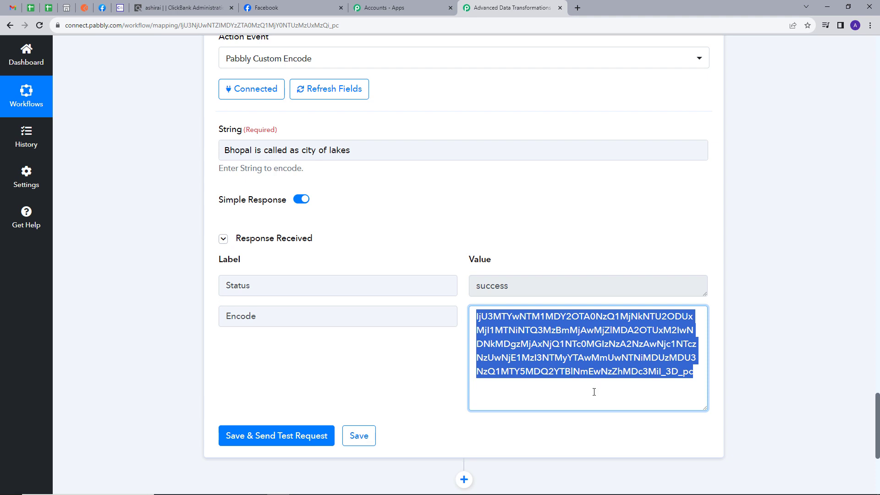
left_click(427, 374)
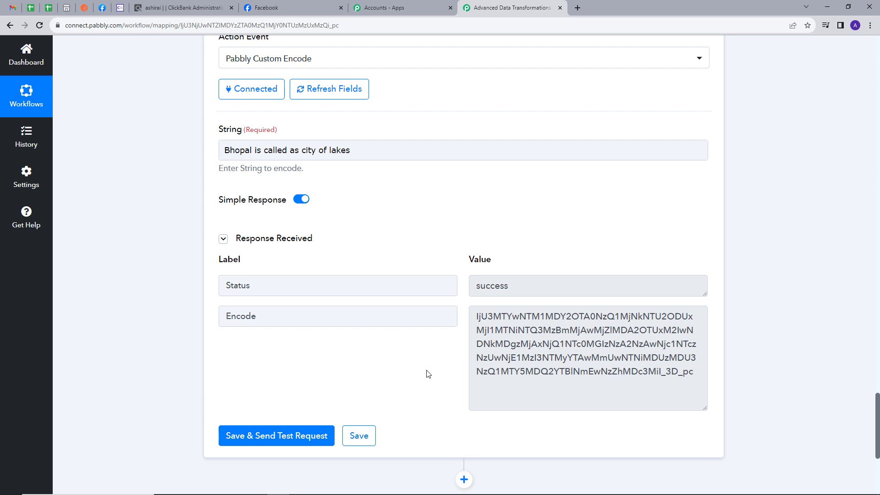
Change the fourth step's action event from Pabbly Custom Encode to Base64 Encode and connect it.
scroll(409, 239, "up", 2)
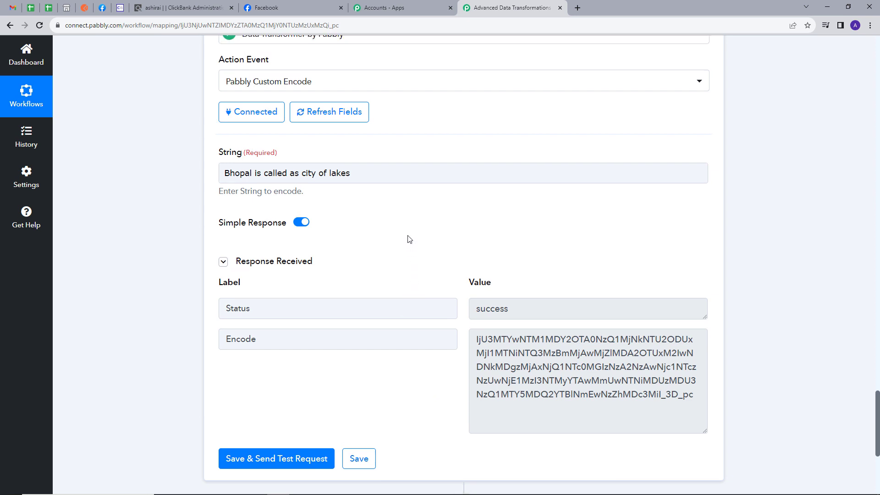
left_click(429, 152)
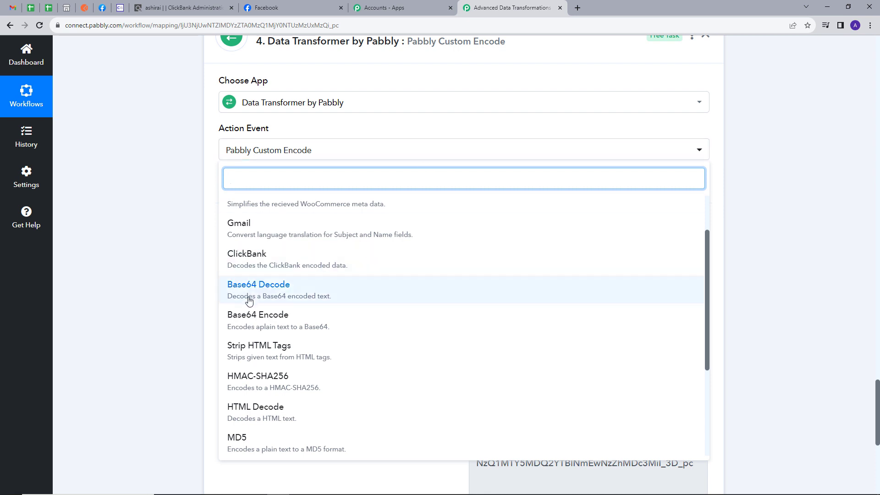
left_click(253, 326)
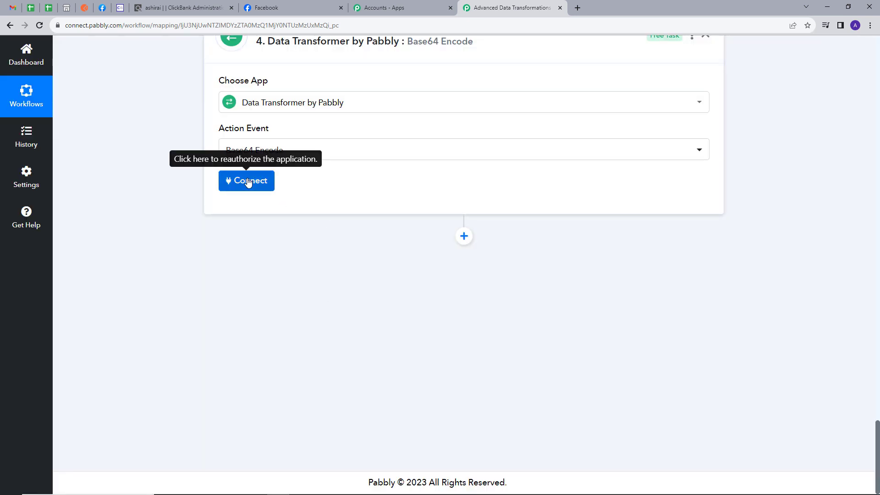
left_click(246, 184)
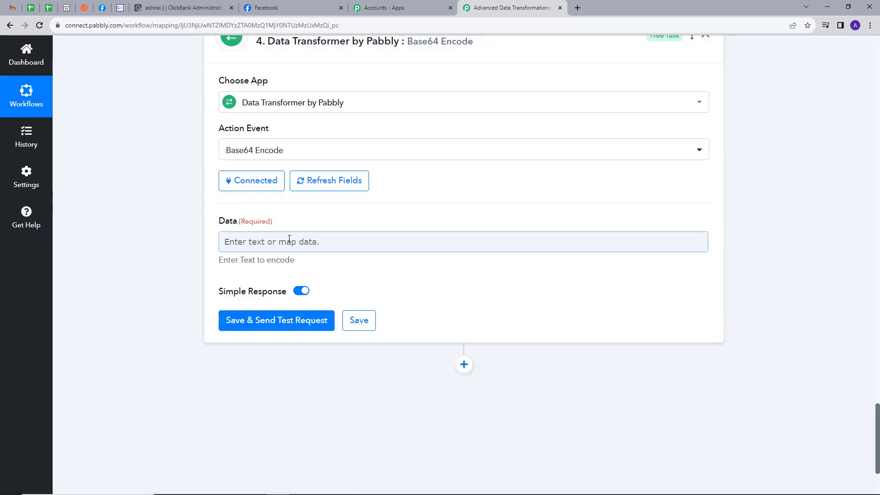
Set the Base64 Encode action's Data to "Bhopal is called as city of lakes".
left_click(289, 239)
type("Bhopal is called as city of lakes")
left_click(347, 207)
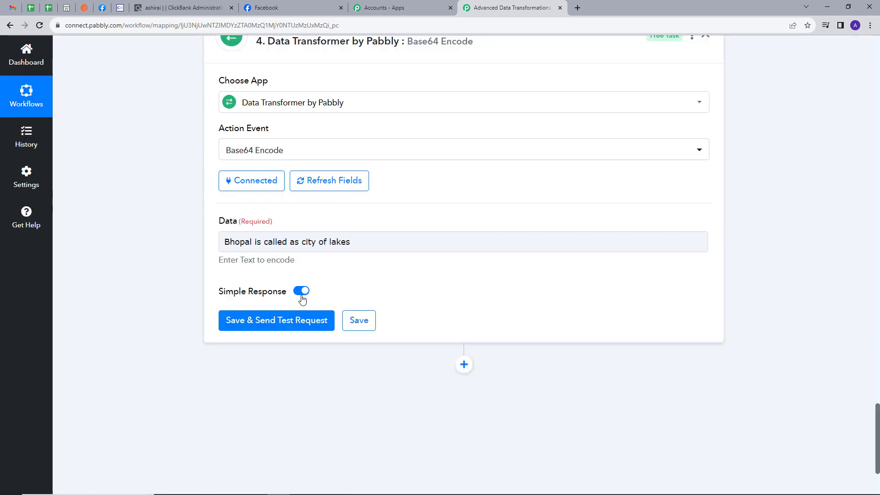
Save the Base64 Encode step, send a test request and review the full Encode value in the response.
left_click(259, 323)
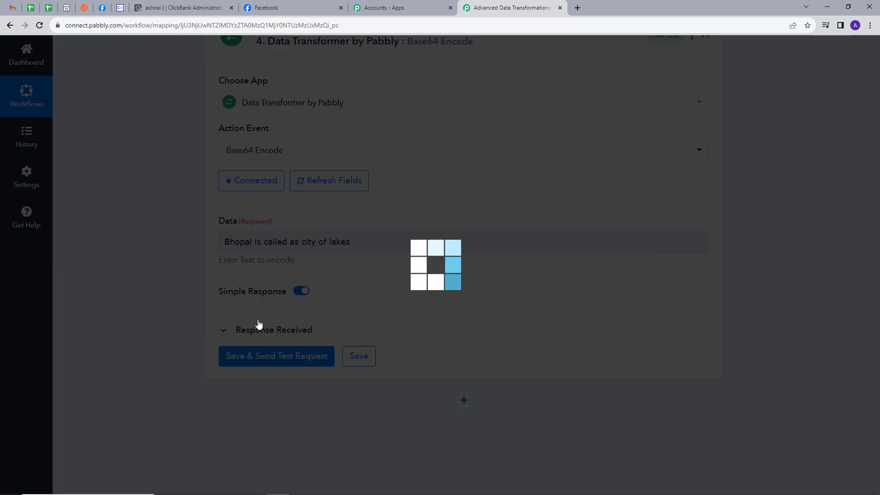
scroll(673, 342, "down", 1)
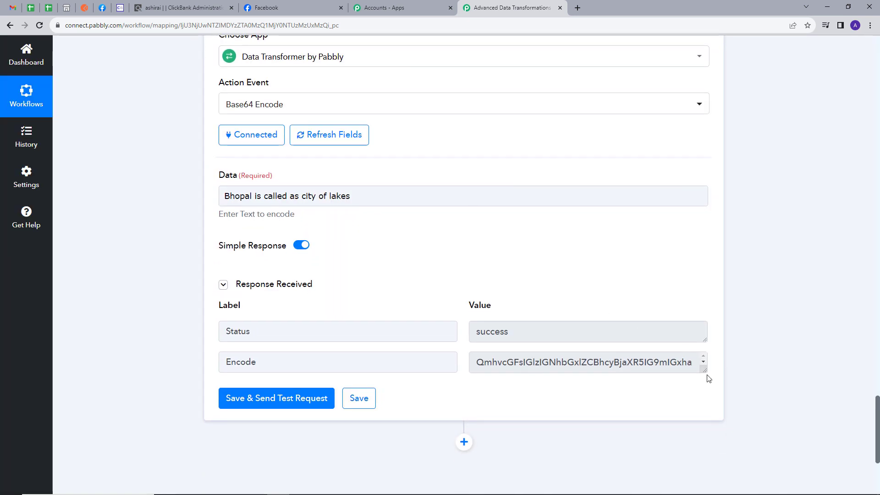
left_click(488, 366)
left_click_drag(478, 363, 514, 375)
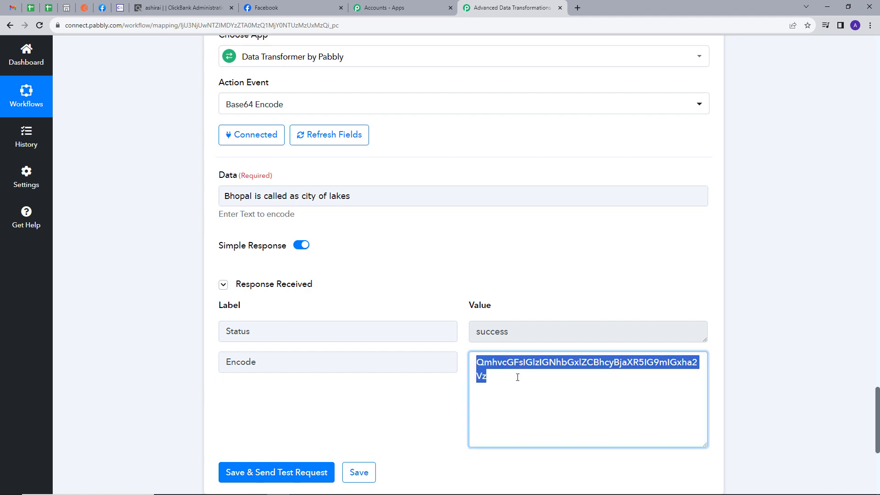
left_click(435, 290)
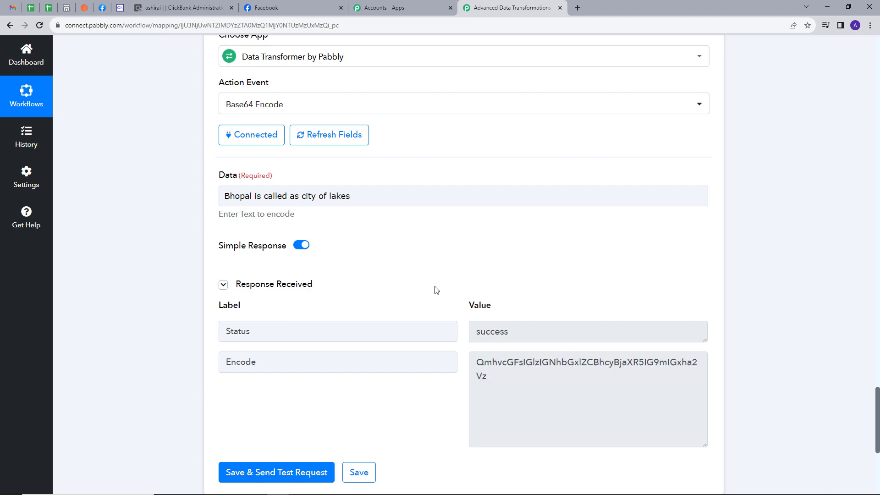
Copy the Base64 Encode value from the received response.
left_click_drag(486, 374, 463, 365)
key("ctrl+c")
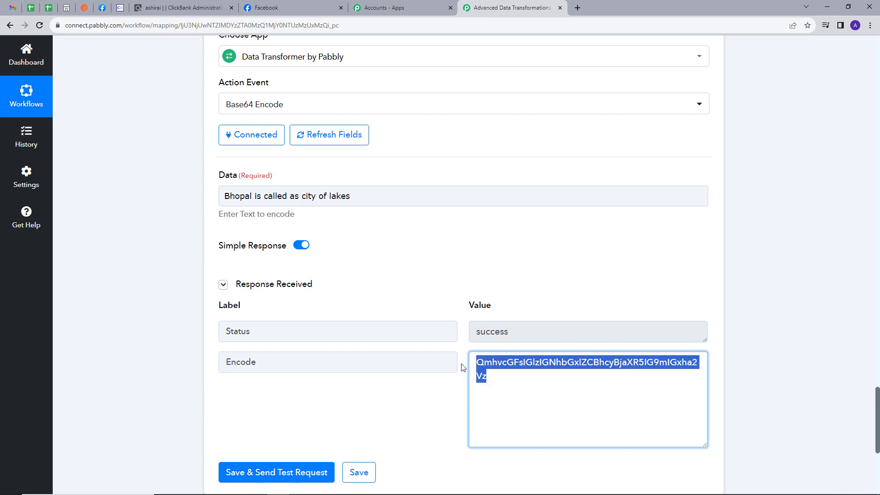
left_click(521, 396)
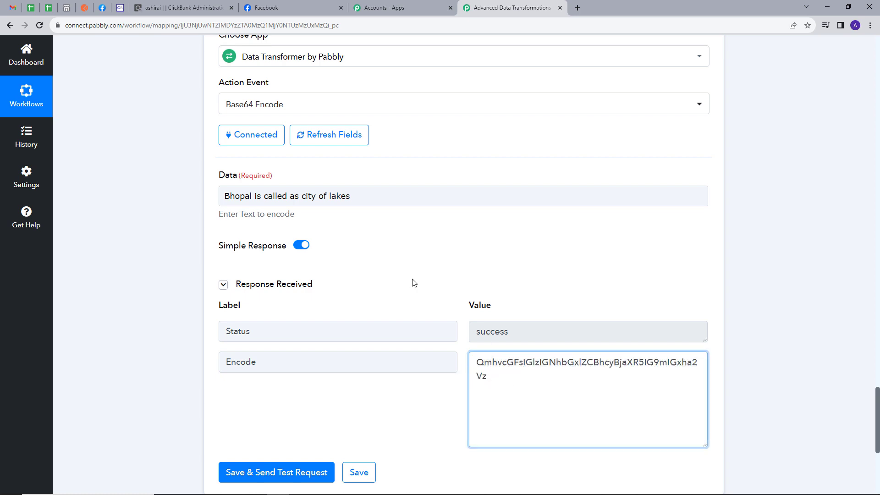
Change the fourth step's action event from Base64 Encode to Base64 Decode and connect it.
left_click(438, 111)
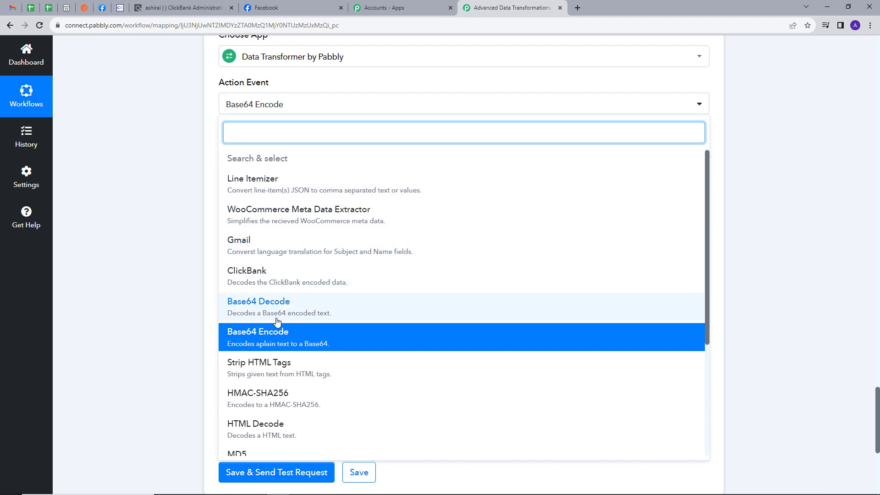
left_click(279, 312)
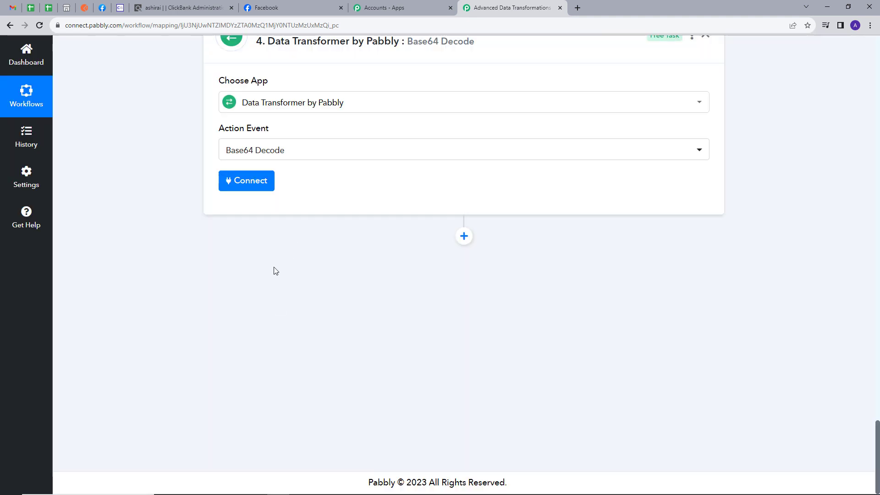
left_click(241, 184)
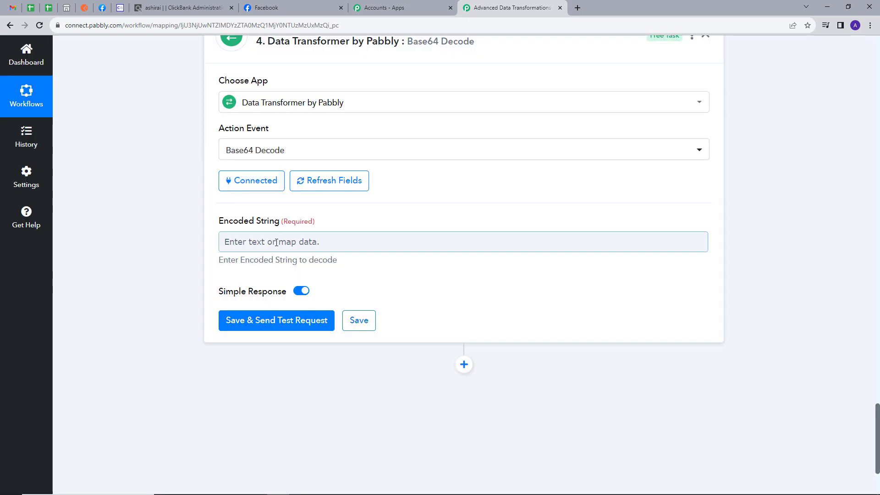
Paste the copied Base64 text as the Base64 Decode action's Encoded String.
left_click(290, 240)
key("ctrl+v")
left_click(365, 210)
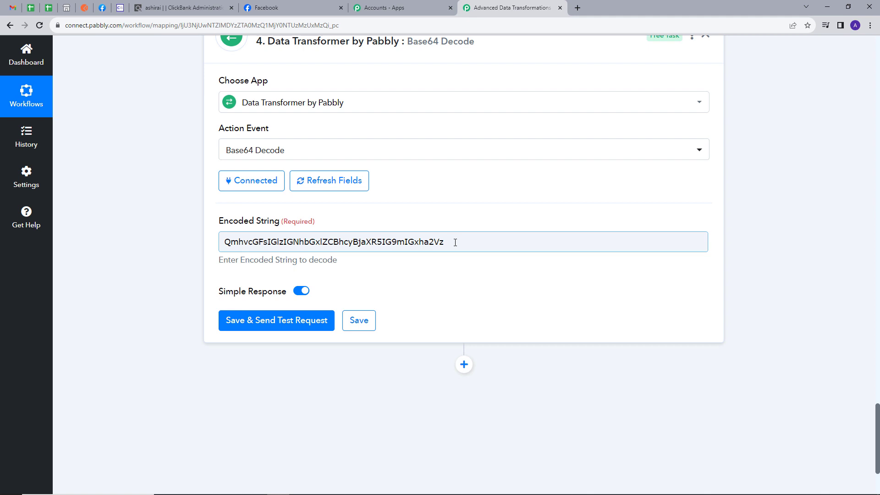
Save the Base64 Decode step, send a test request and compare the decoded text with the Encoded String.
left_click(291, 327)
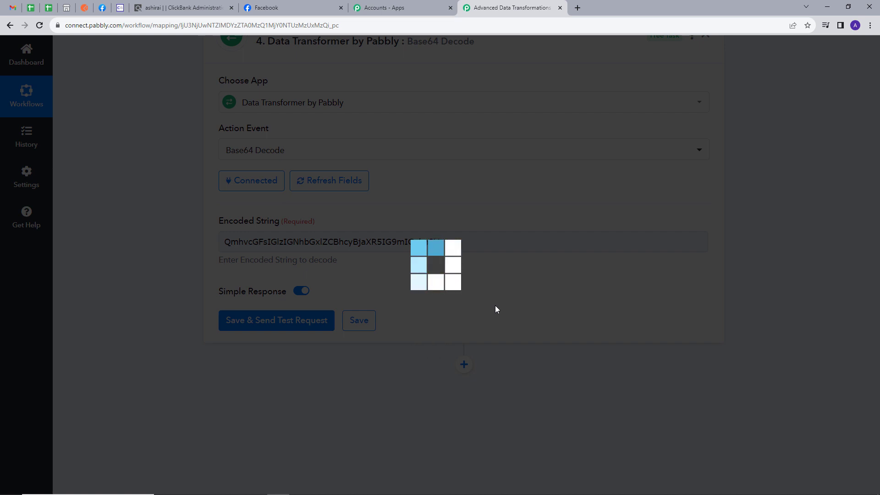
scroll(550, 309, "down", 1)
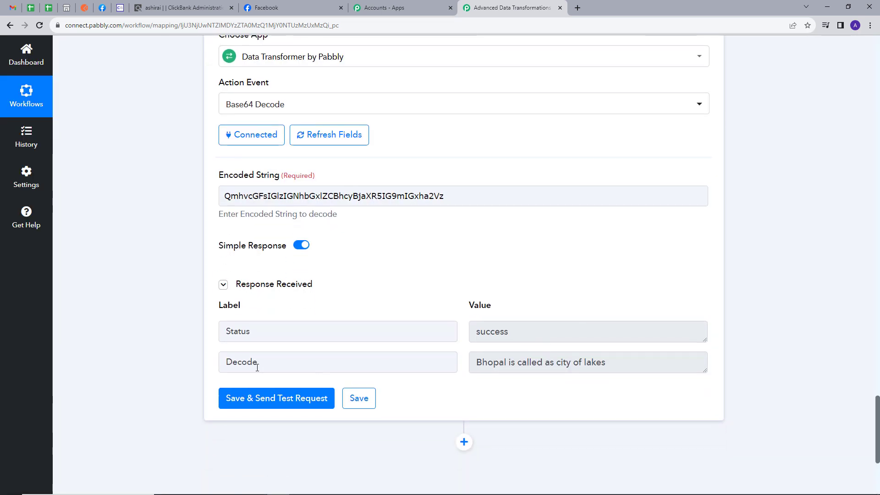
left_click_drag(477, 364, 622, 358)
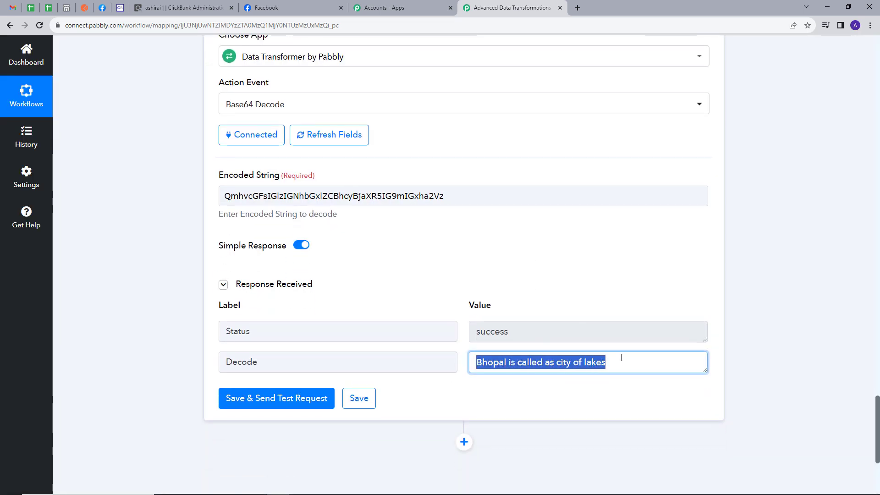
left_click_drag(224, 197, 450, 204)
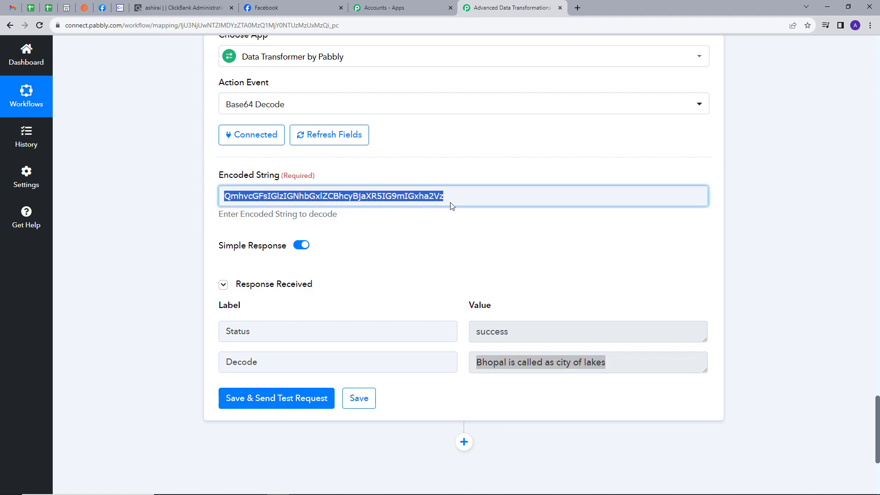
left_click_drag(478, 362, 608, 363)
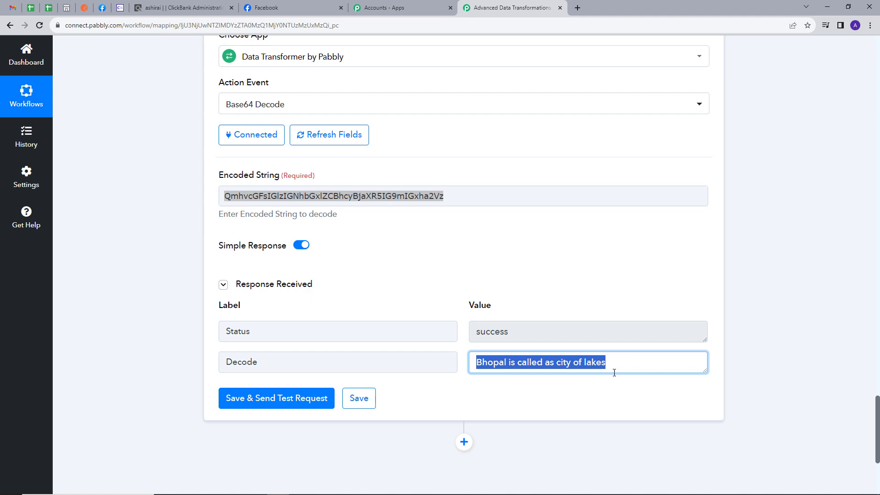
left_click(500, 387)
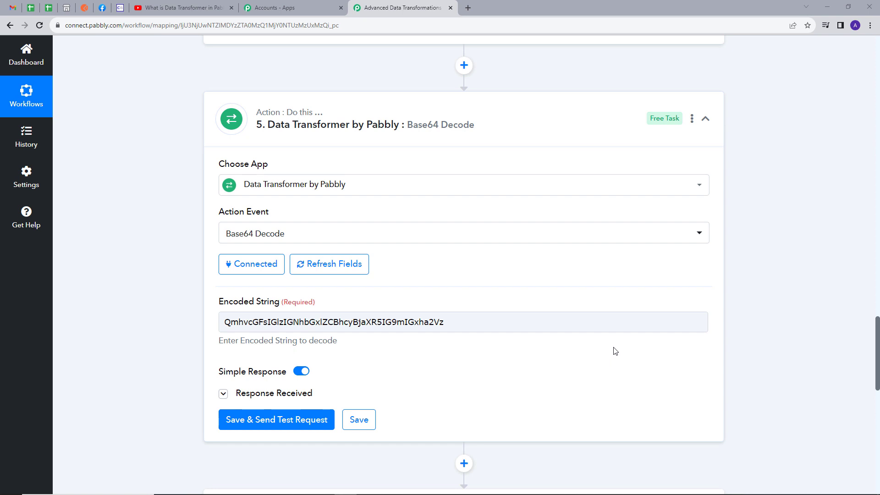
Change the fourth step's action event from Base64 Decode to HTML Decode and connect it.
left_click(418, 232)
scroll(344, 383, "down", 2)
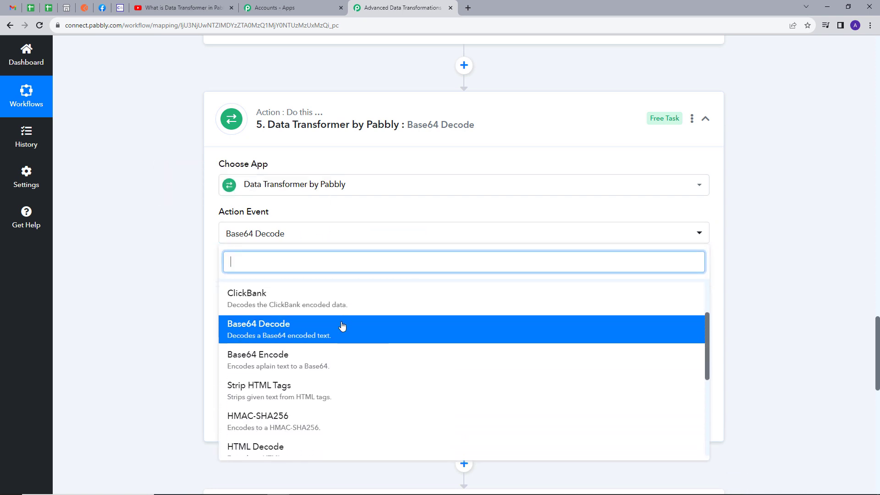
scroll(321, 357, "down", 1)
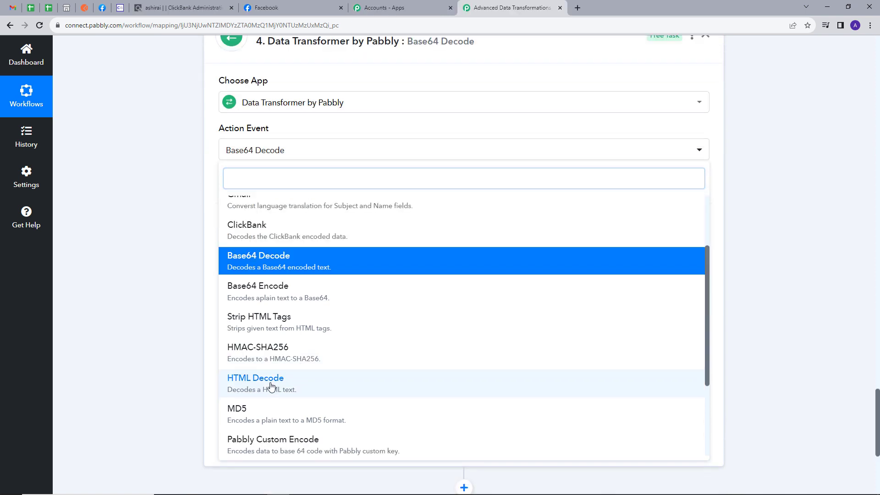
left_click(271, 387)
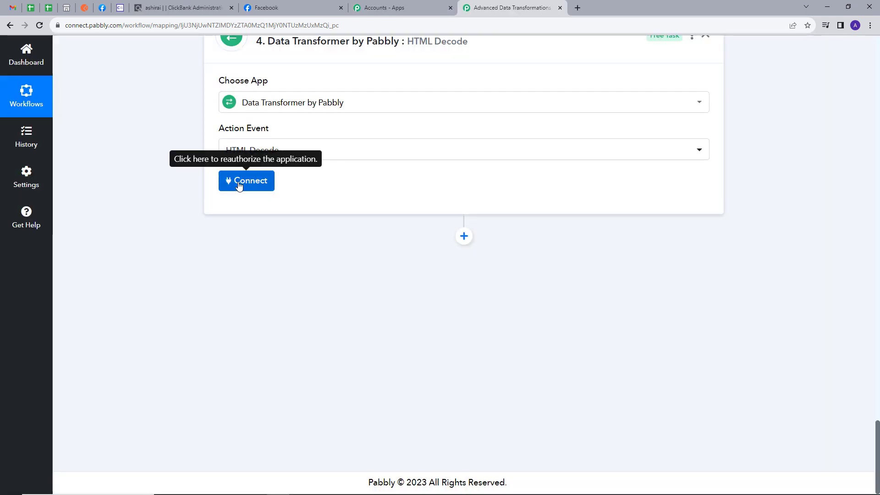
left_click(238, 185)
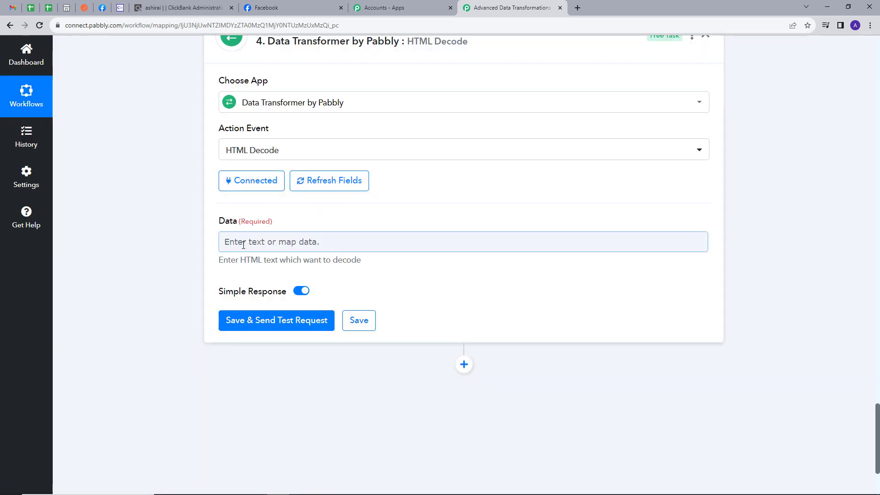
Set the HTML Decode action's Data to "&quot;&amp;&lt;", then save it and send a test request.
left_click(275, 243)
type("&quot;&amp;&lt;")
left_click(262, 323)
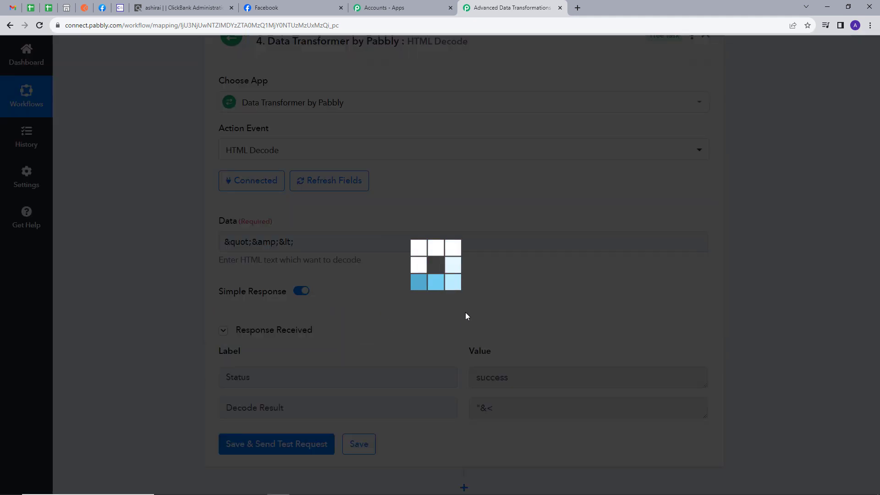
Review the Decode Result value in the HTML Decode step's response.
scroll(476, 333, "down", 2)
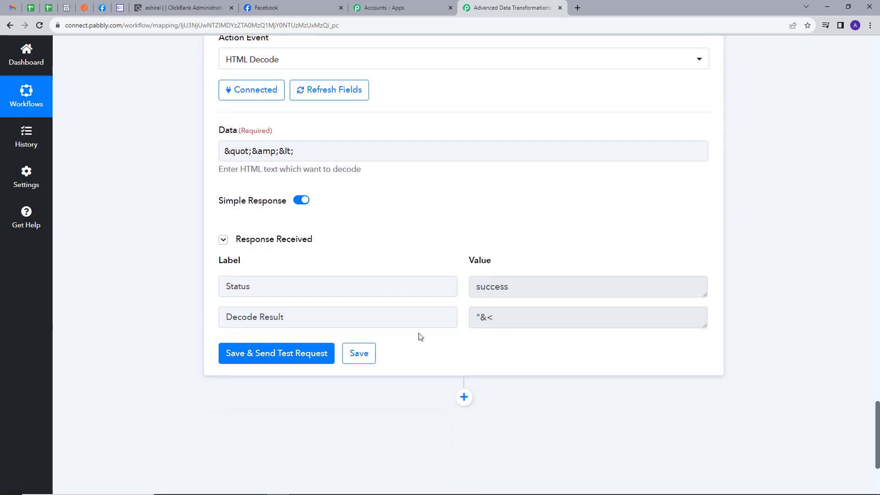
left_click_drag(512, 319, 449, 319)
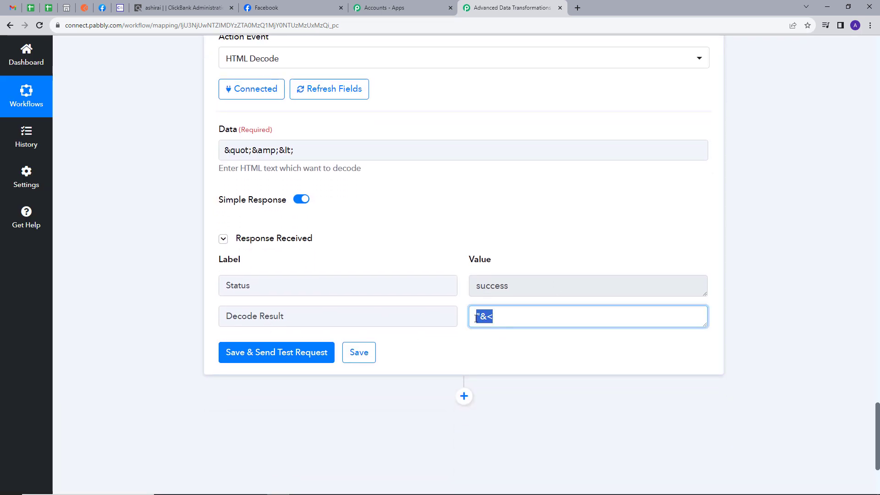
left_click(514, 321)
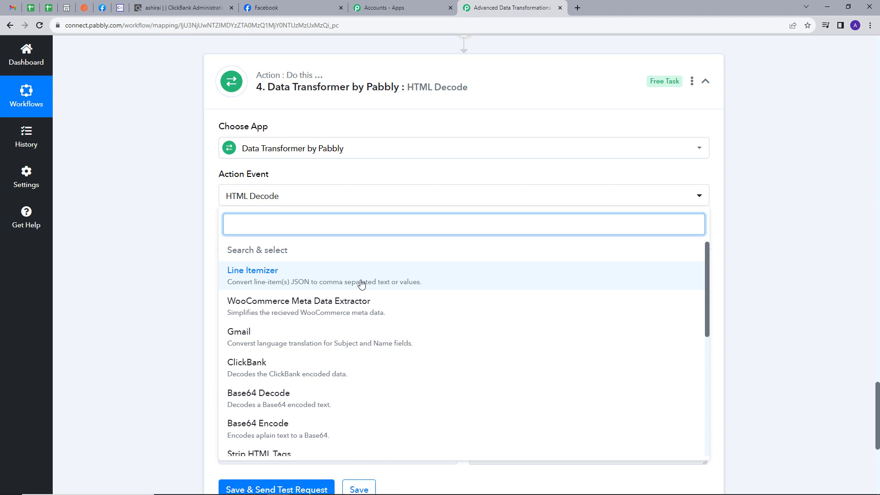
Change the fourth step's action event from HTML Decode to Line Itemizer and connect it.
left_click(280, 278)
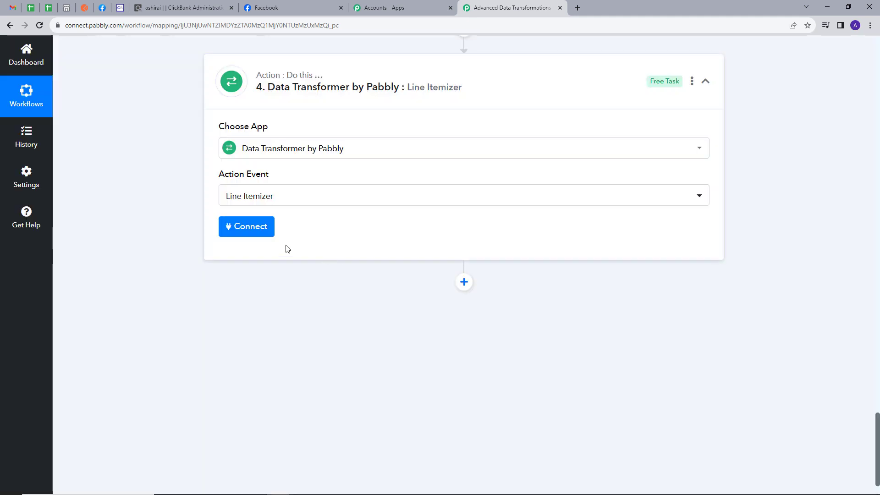
left_click(237, 229)
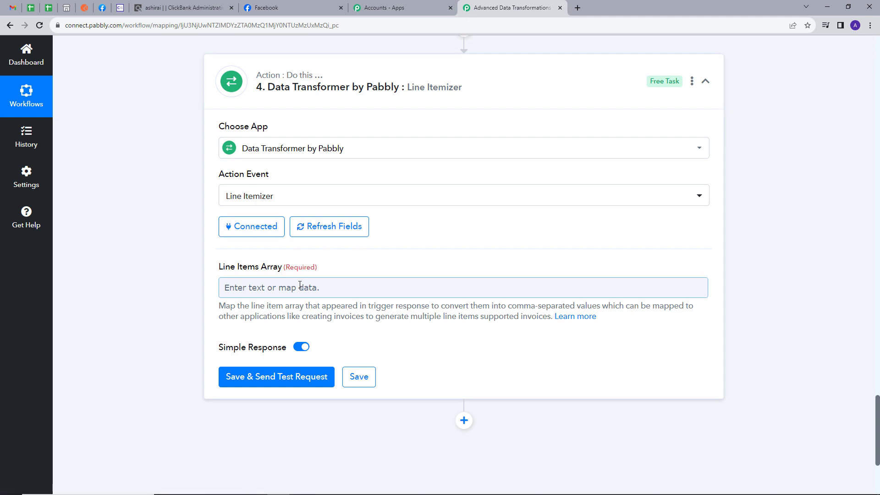
scroll(305, 289, "down", 1)
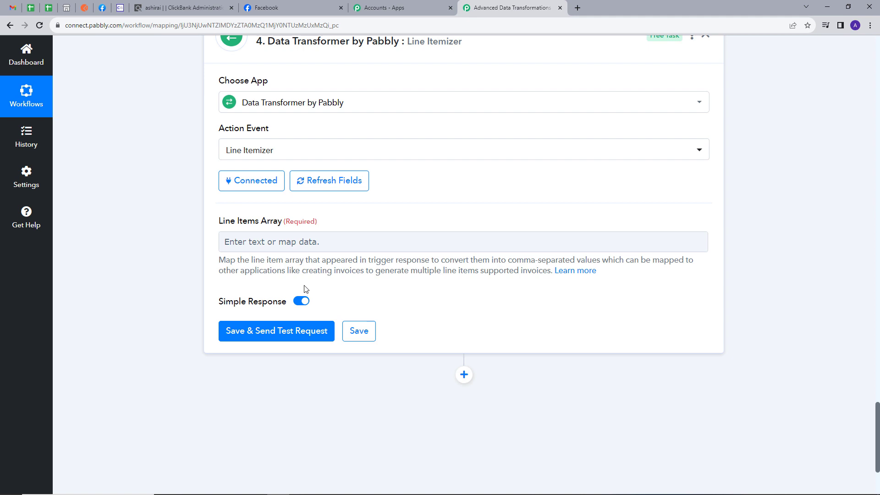
Set the Line Items Array to JSON items Apple (Price 220, quantity 1, subtotal 220) and Mango (Price 110, quantity 5, subtotal 750), both with currency INR.
left_click(275, 235)
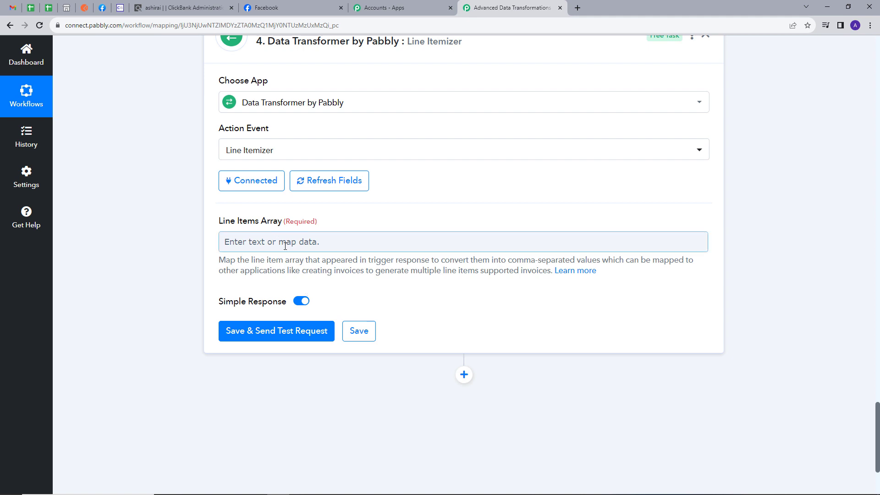
type("[ { \"product\": \"Apple\", \"Price\": 220, \"currency\": \"INR\", \"quantity\":1, \"subtotal\": 220 }, { \"product\": \"Mango\", \"Price\": 110, \"currency\": \"INR\", \"quantity\":5 , \"subtotal\": 750 } ]")
left_click(347, 230)
left_click(232, 241)
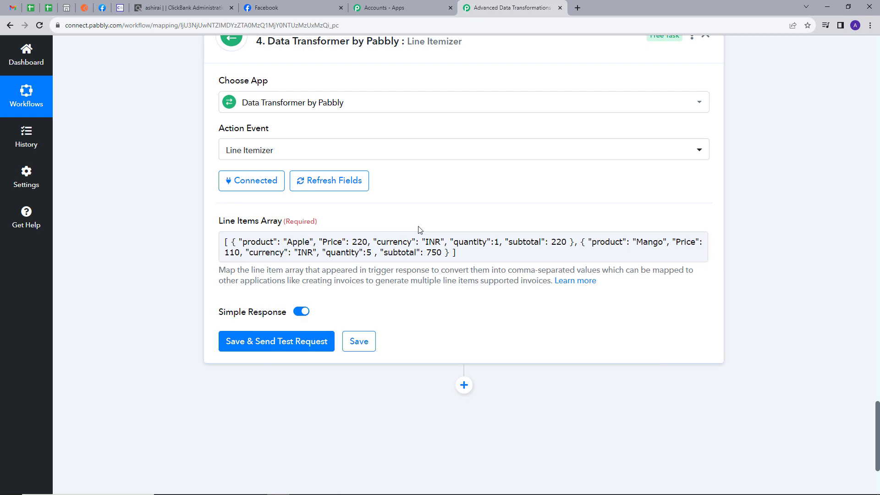
Save the Line Itemizer step, send a test request and compare the comma-separated response values with the Line Items Array.
left_click(271, 344)
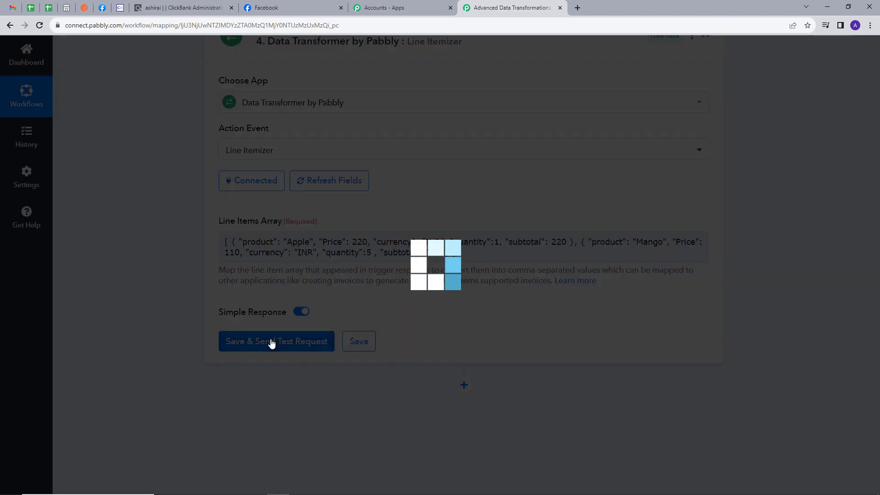
scroll(461, 303, "down", 4)
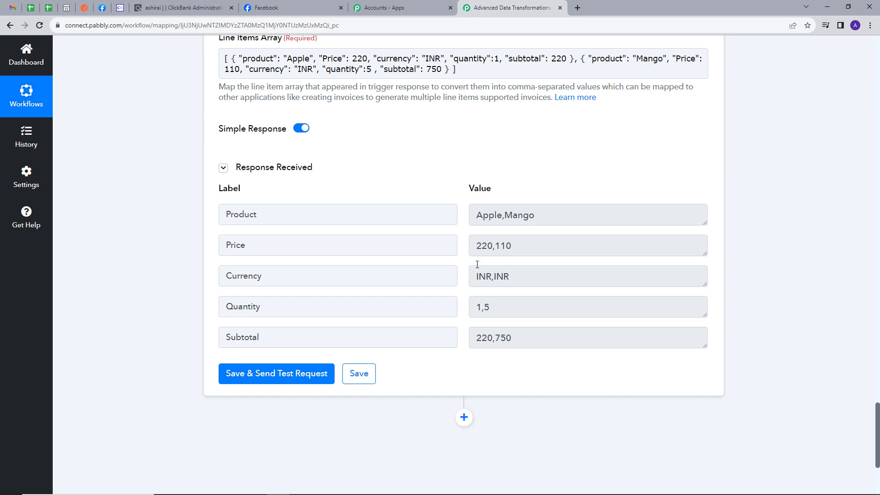
scroll(440, 234, "up", 1)
left_click(245, 107)
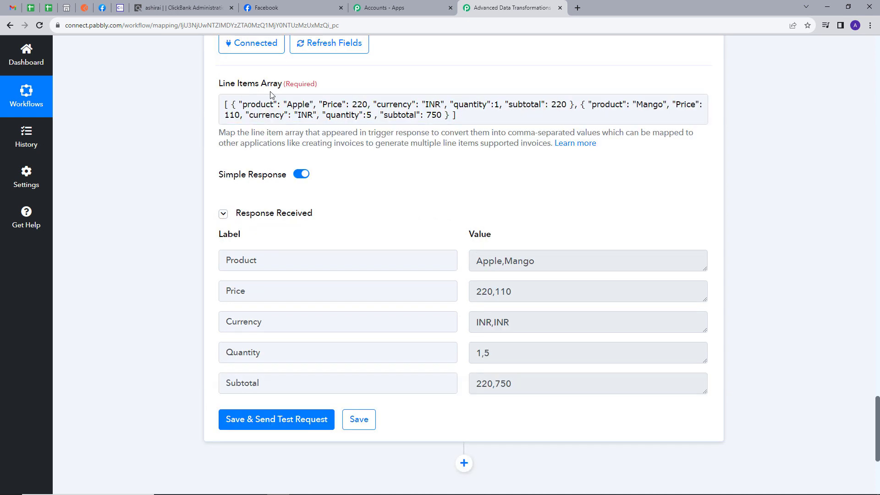
left_click(508, 172)
Collapse the third step, Line Itemizer, and look over the workflow's remaining Data Transformer steps.
scroll(481, 227, "up", 3)
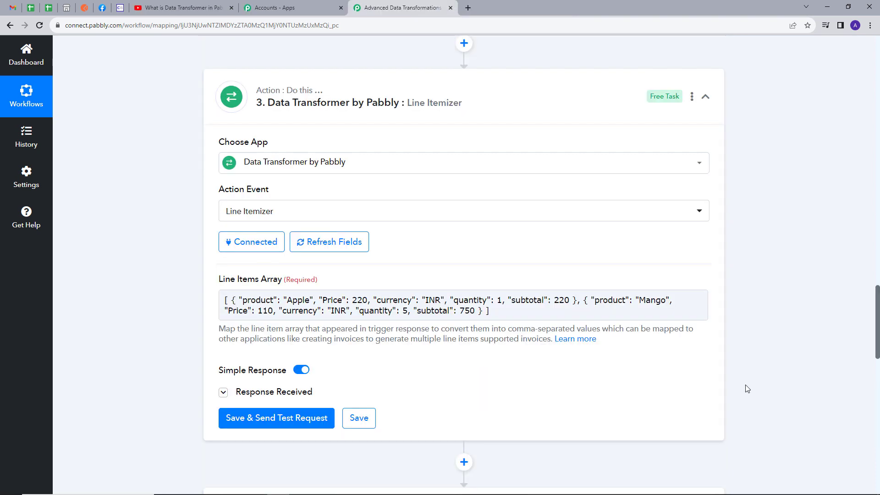
left_click(705, 96)
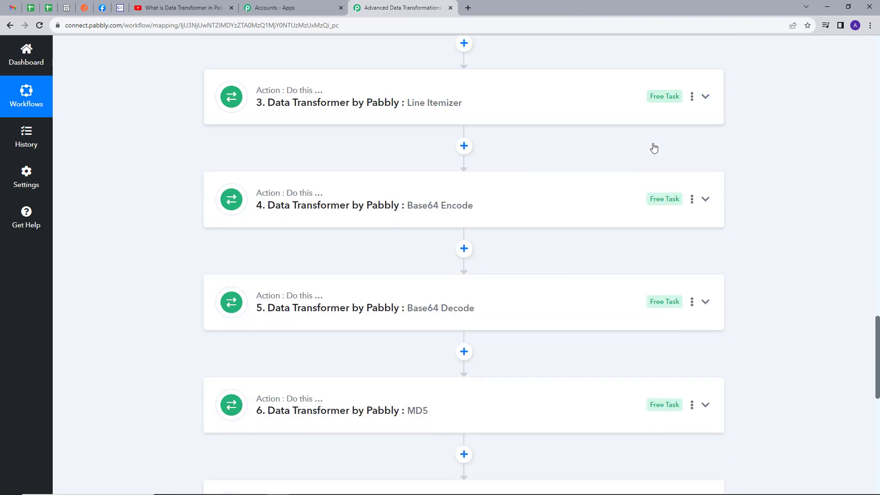
scroll(813, 441, "down", 6)
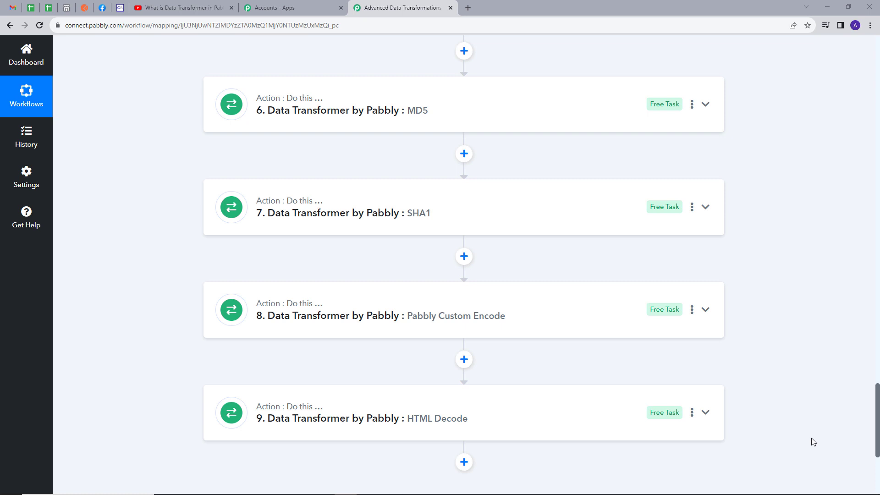